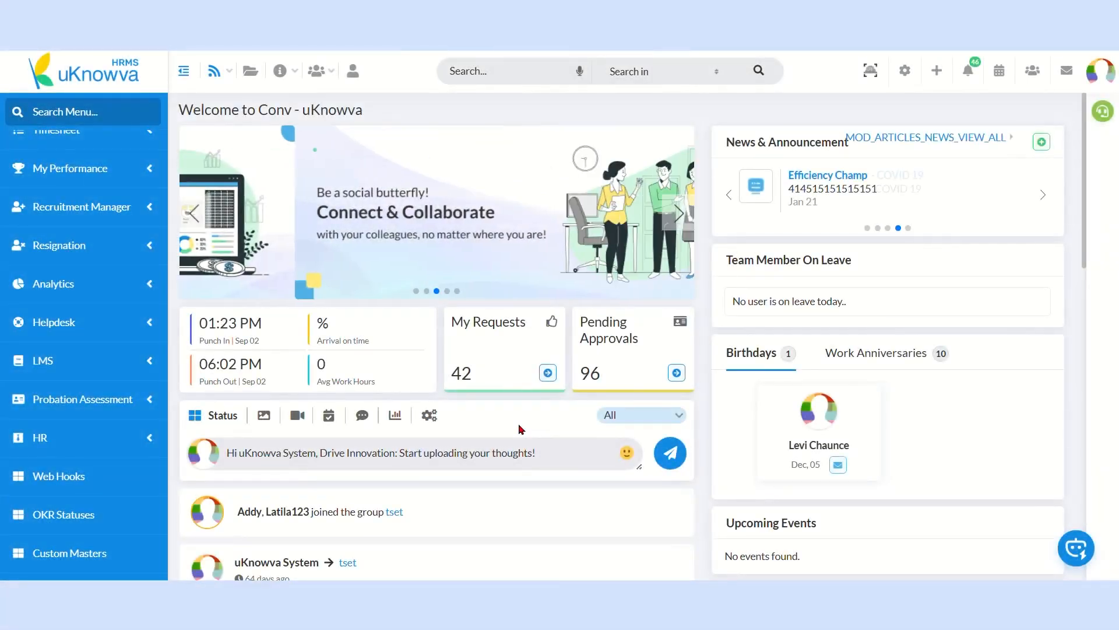
# Step: Open the LMS Quiz Dashboard and start creating a new quiz
pyautogui.click(125, 370)
pyautogui.scroll(-3, 124, 375)
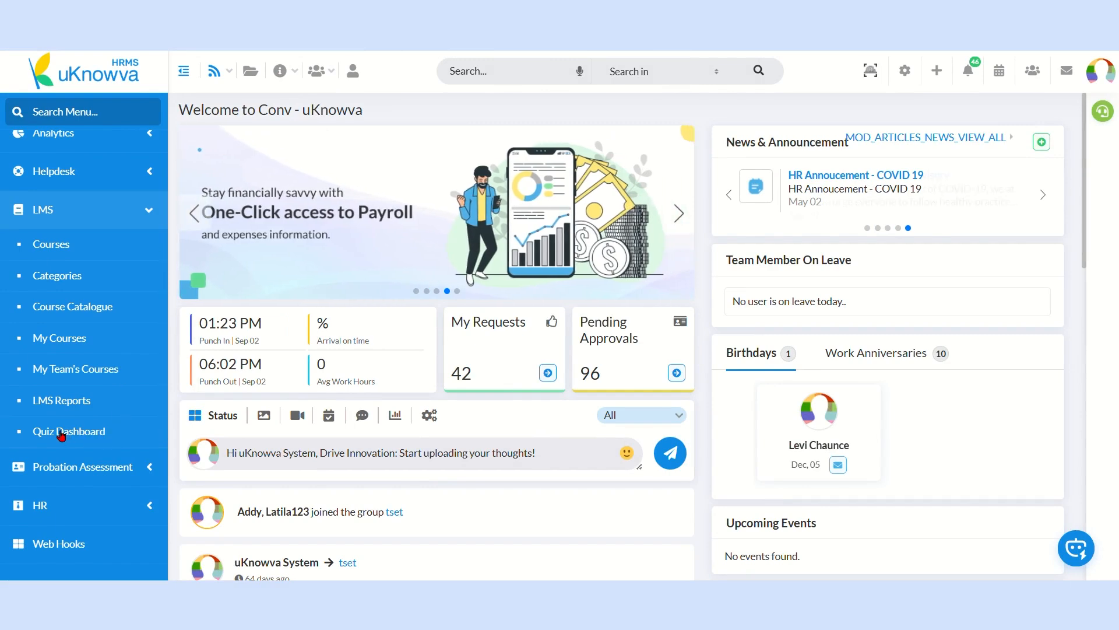
pyautogui.click(61, 432)
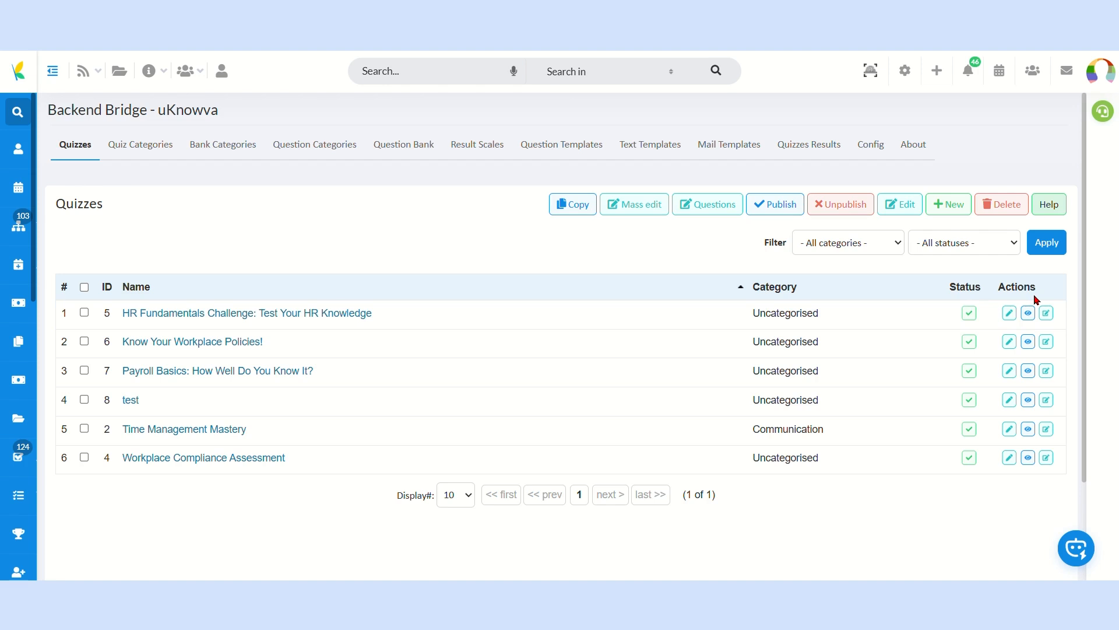
pyautogui.click(960, 207)
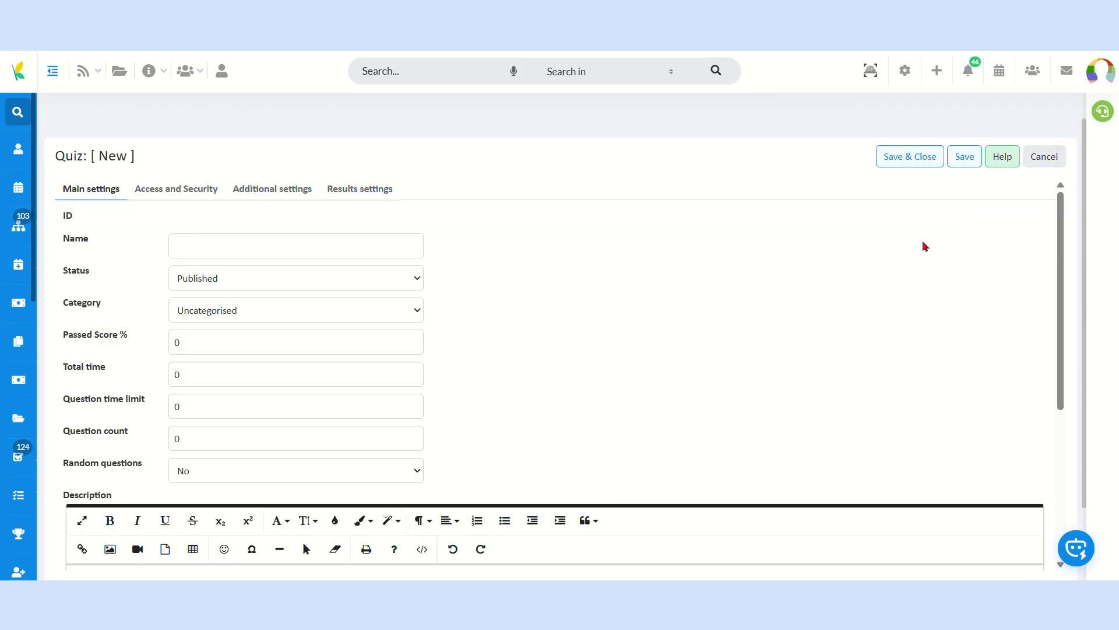
# Step: Name the new quiz "Office Scenarios: What Would You Do?"
pyautogui.scroll(-2, 856, 367)
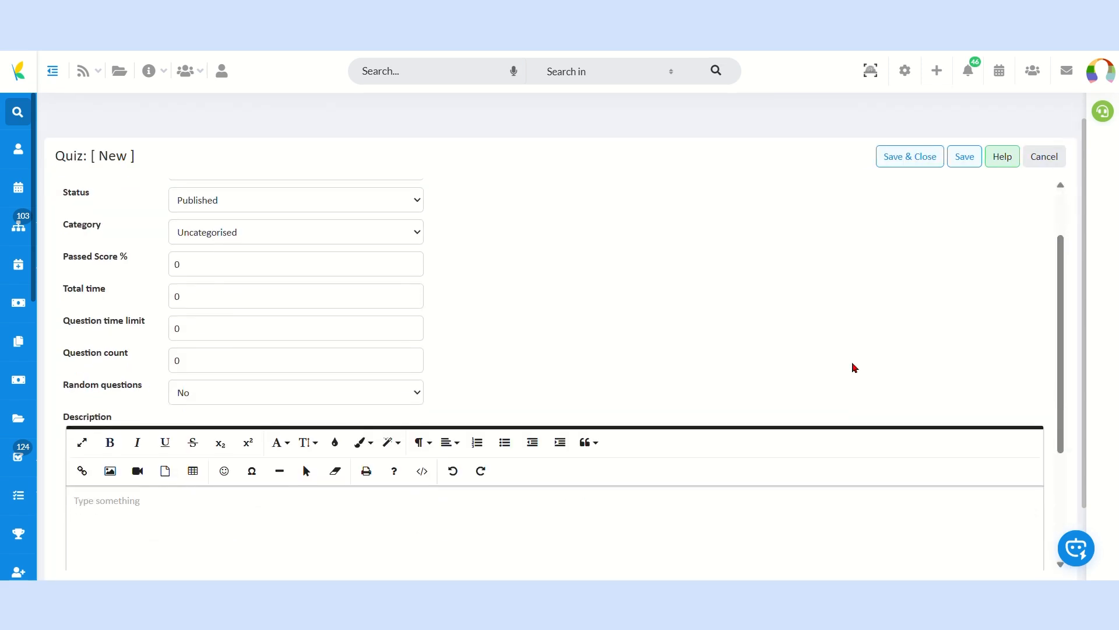
pyautogui.scroll(2, 856, 367)
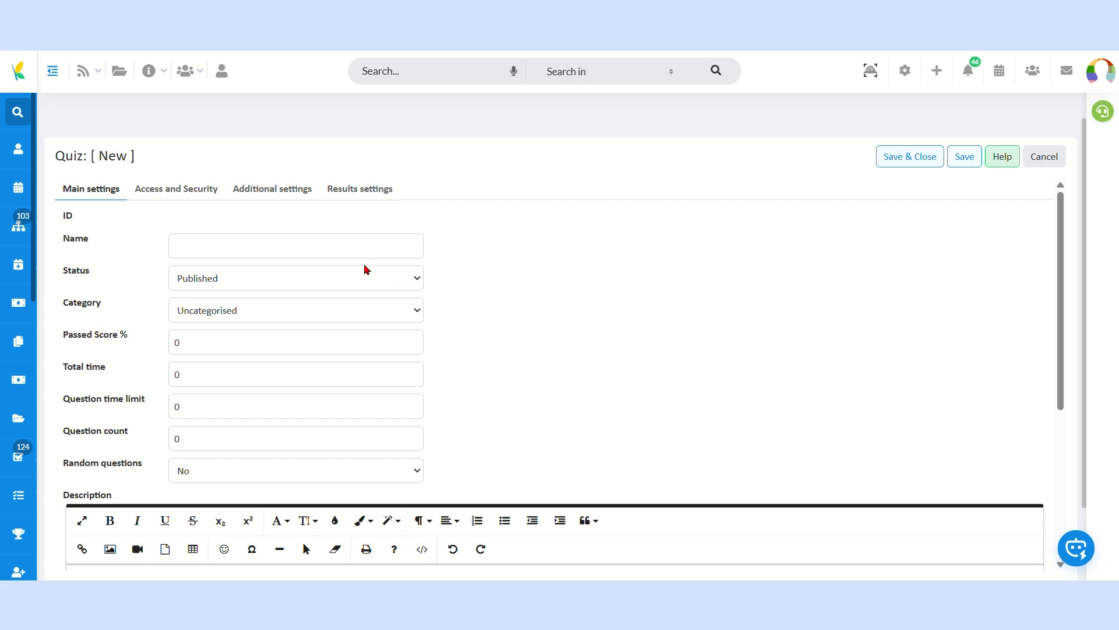
pyautogui.click(344, 256)
pyautogui.click(307, 412)
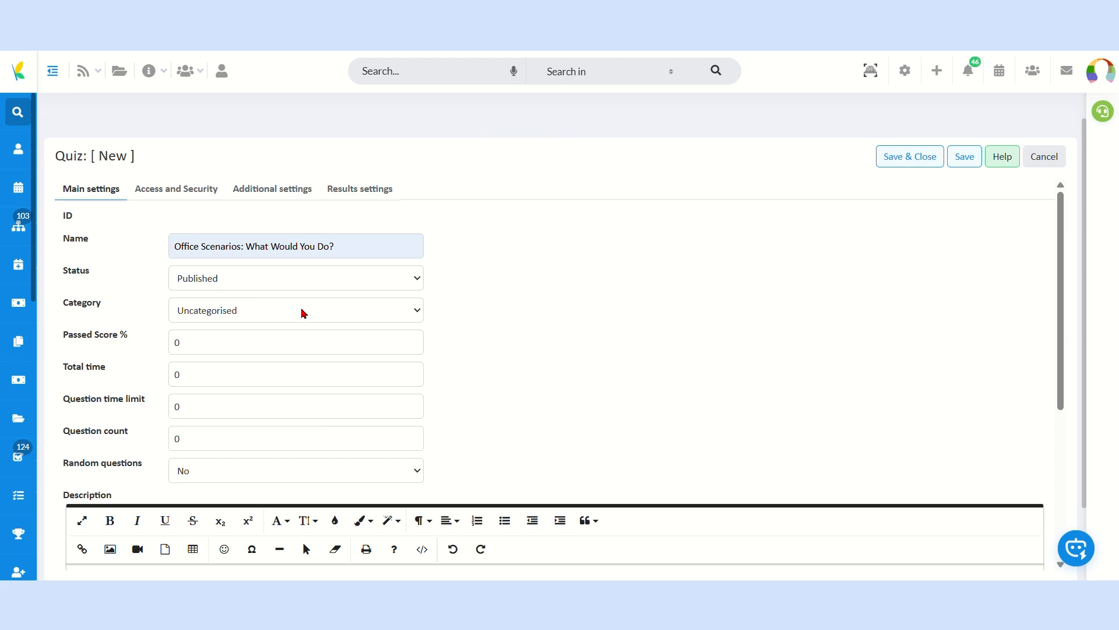
# Step: Set the quiz category to Communication, the passed score to 50% and the total time to 10
pyautogui.click(291, 355)
pyautogui.click(296, 358)
pyautogui.press('BackSpace')
pyautogui.write('50')
pyautogui.press('Tab')
pyautogui.write('10')
pyautogui.press('Tab')
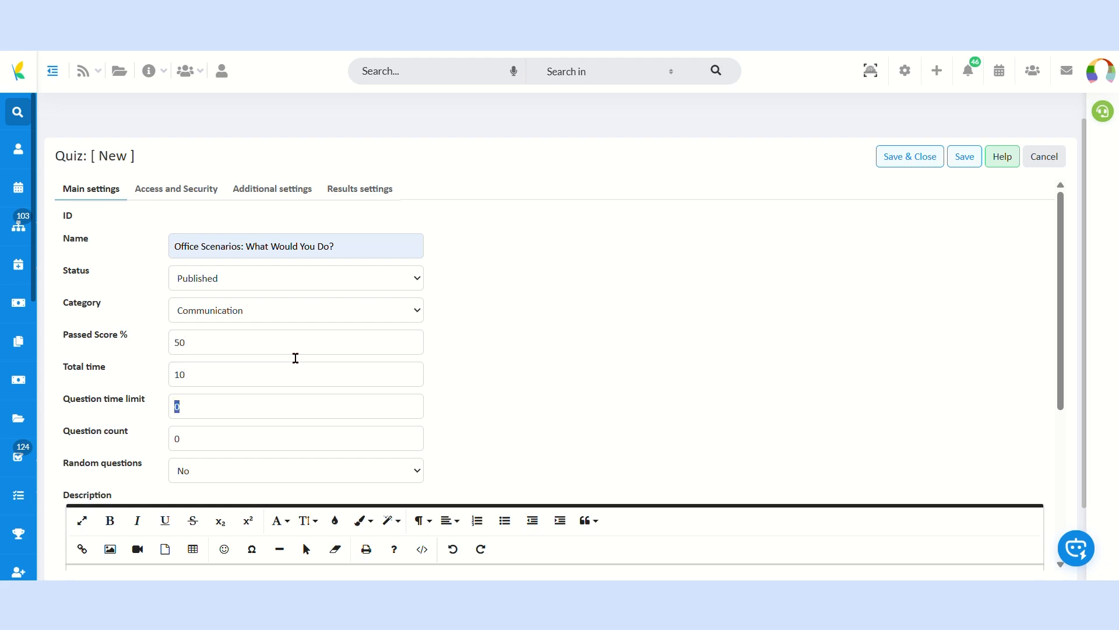
# Step: Set the question time limit to 1 and the question count to 10, and enable random questions
pyautogui.write('1')
pyautogui.press('Tab')
pyautogui.write('10')
pyautogui.click(257, 509)
pyautogui.scroll(-3, 540, 466)
pyautogui.click(546, 470)
pyautogui.scroll(-2, 546, 470)
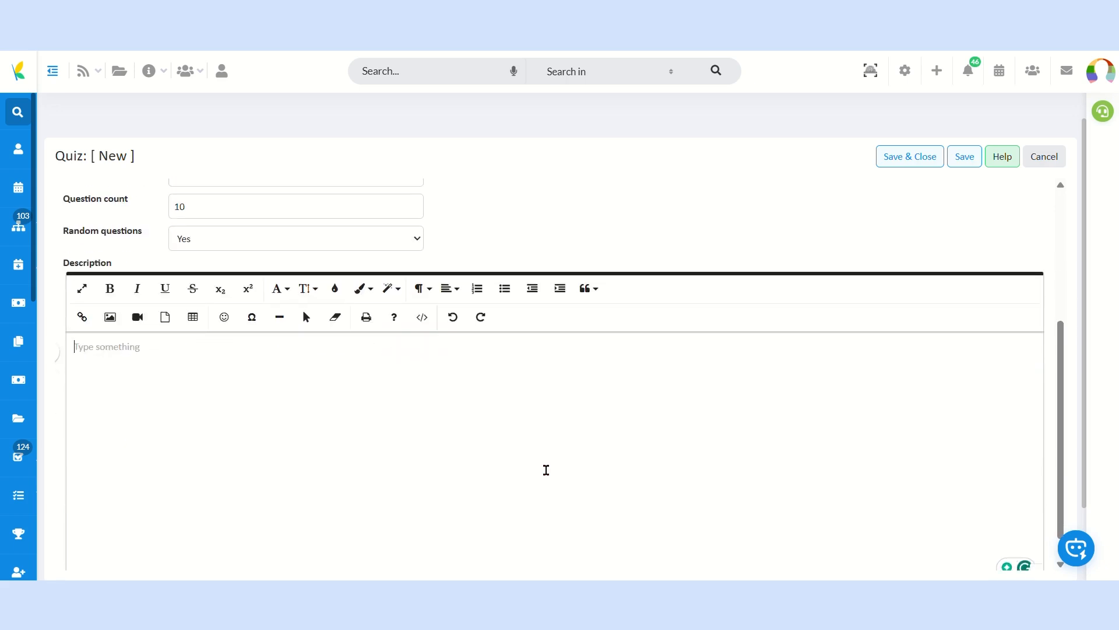
pyautogui.scroll(4, 546, 470)
pyautogui.scroll(1, 541, 467)
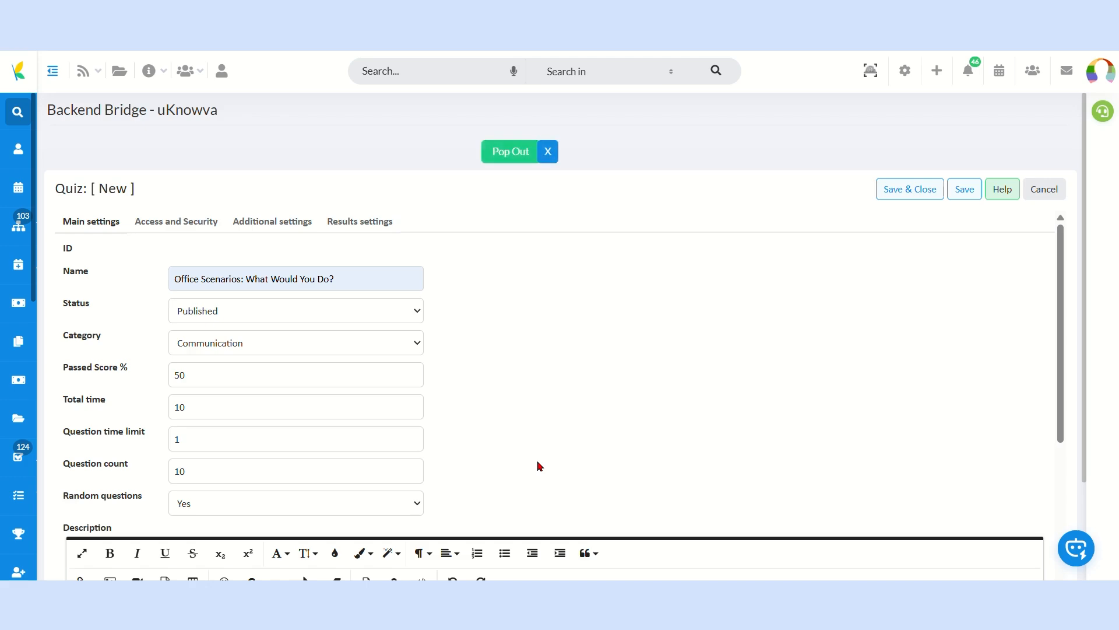
pyautogui.scroll(-3, 541, 466)
pyautogui.scroll(3, 538, 466)
# Step: In the access and security settings, set Start immediately to Yes and the delay between attempts to 2
pyautogui.click(197, 232)
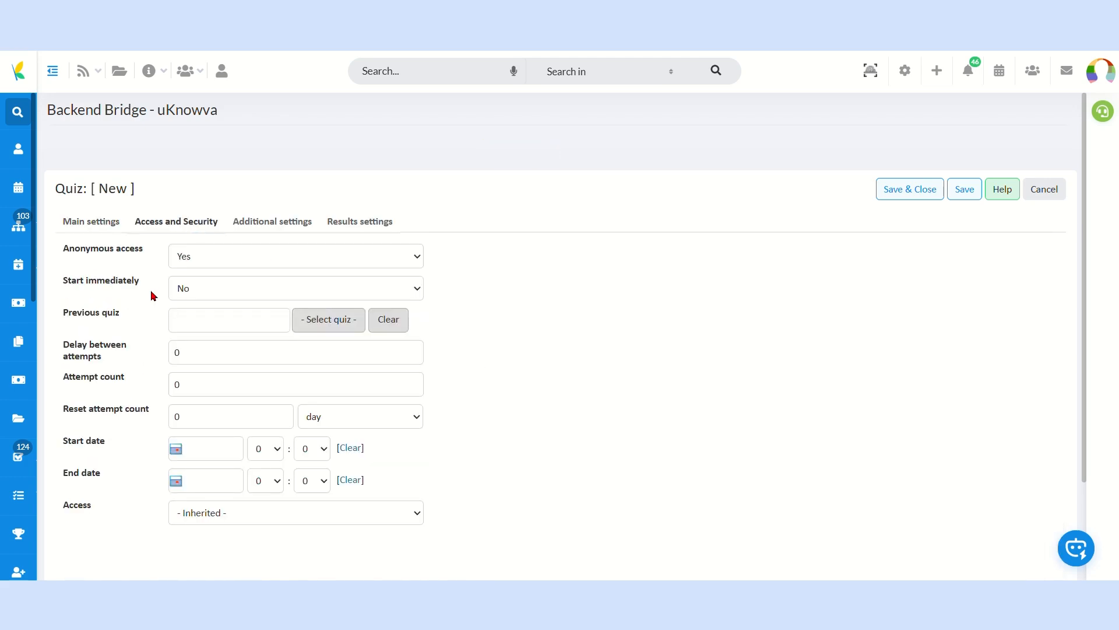
pyautogui.moveTo(149, 363)
pyautogui.click(258, 320)
pyautogui.press('BackSpace')
pyautogui.write('2')
# Step: Set the attempt count to 2 with a reset after 1 day, and the quiz access to All
pyautogui.press('Tab')
pyautogui.write('2')
pyautogui.press('Tab')
pyautogui.write('1')
pyautogui.scroll(-2, 112, 460)
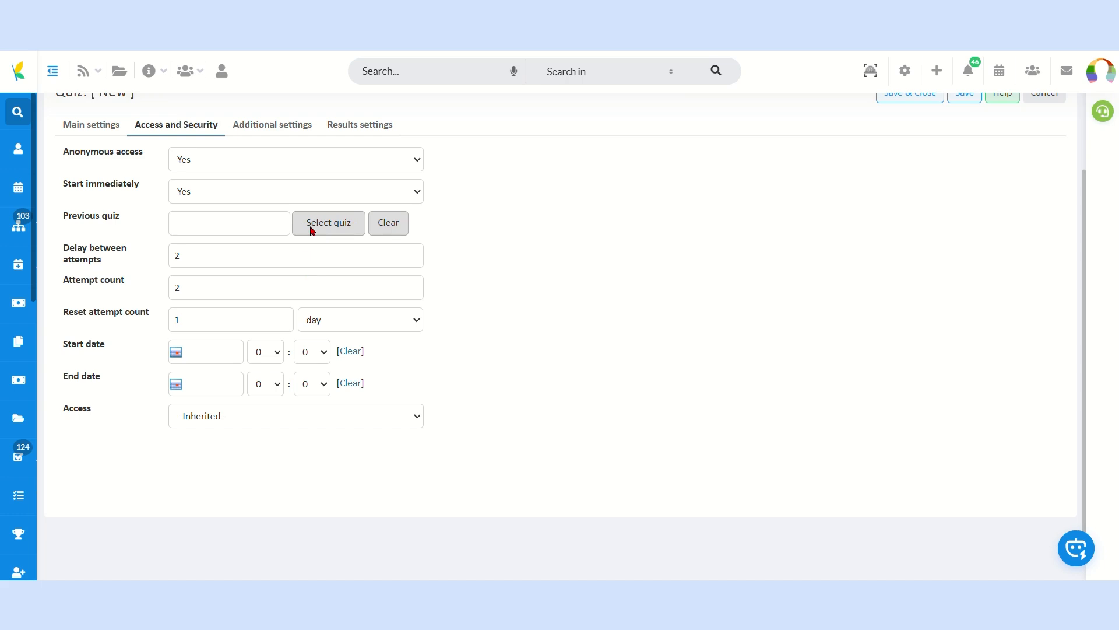
pyautogui.scroll(2, 519, 394)
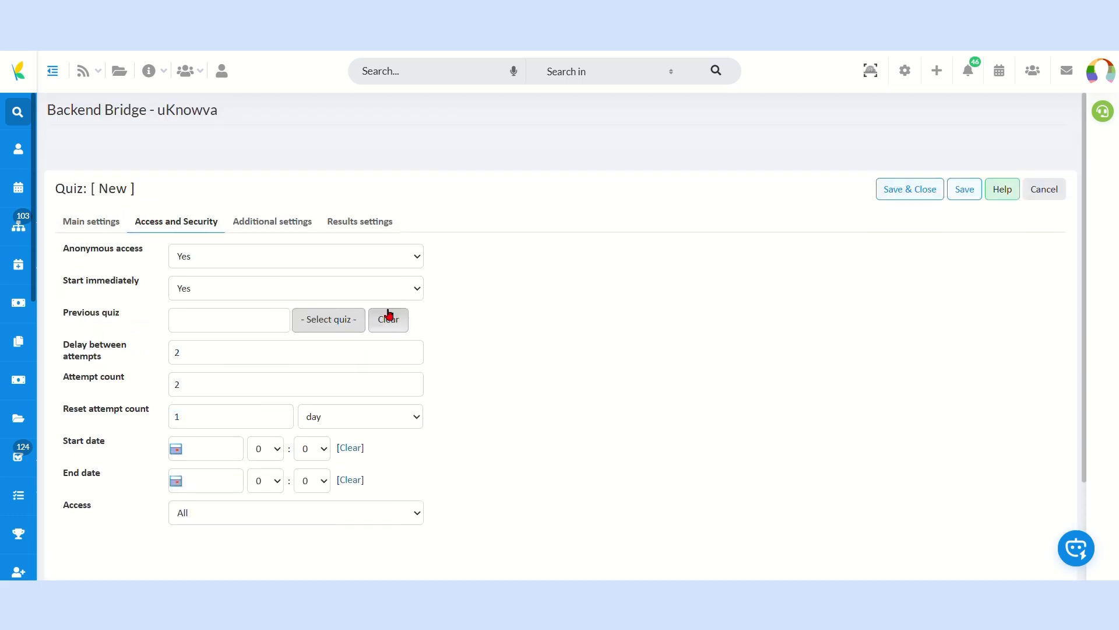
# Step: In the additional settings, enable the Prev, Skip, Stop, Calculator and Try again buttons
pyautogui.click(300, 226)
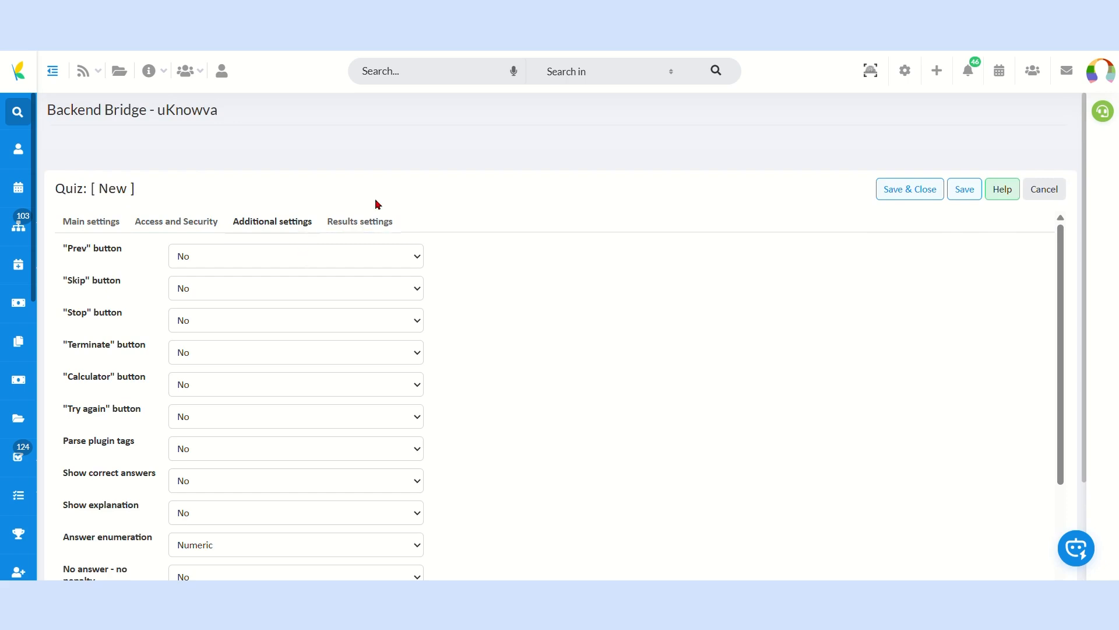
pyautogui.scroll(-2, 408, 188)
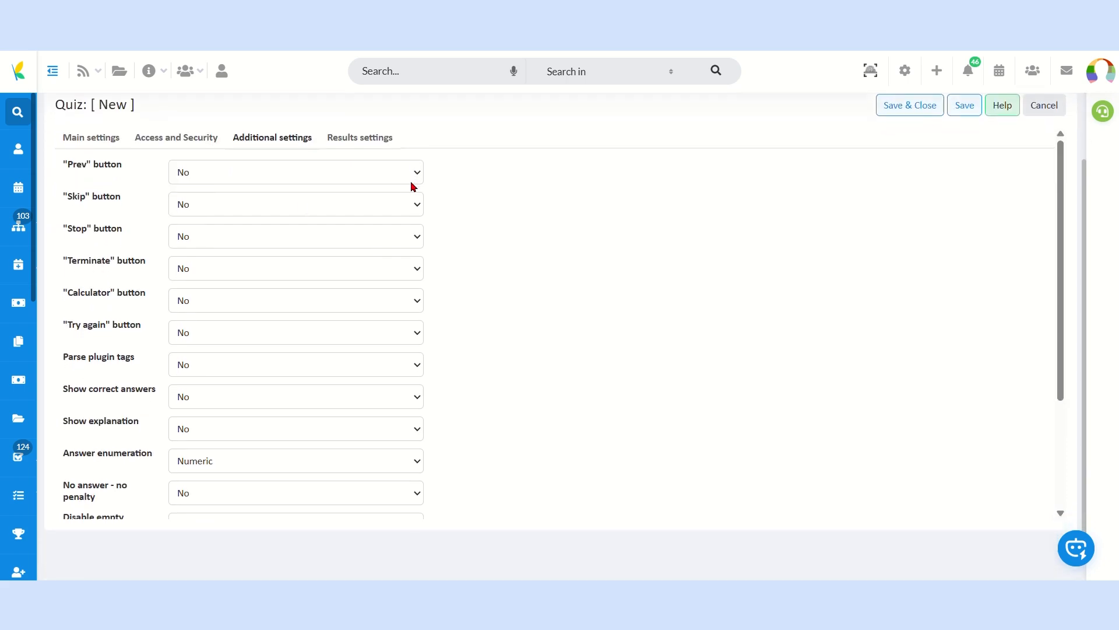
pyautogui.click(321, 217)
pyautogui.click(277, 248)
pyautogui.click(245, 284)
pyautogui.click(228, 344)
pyautogui.click(222, 376)
pyautogui.scroll(-1, 227, 362)
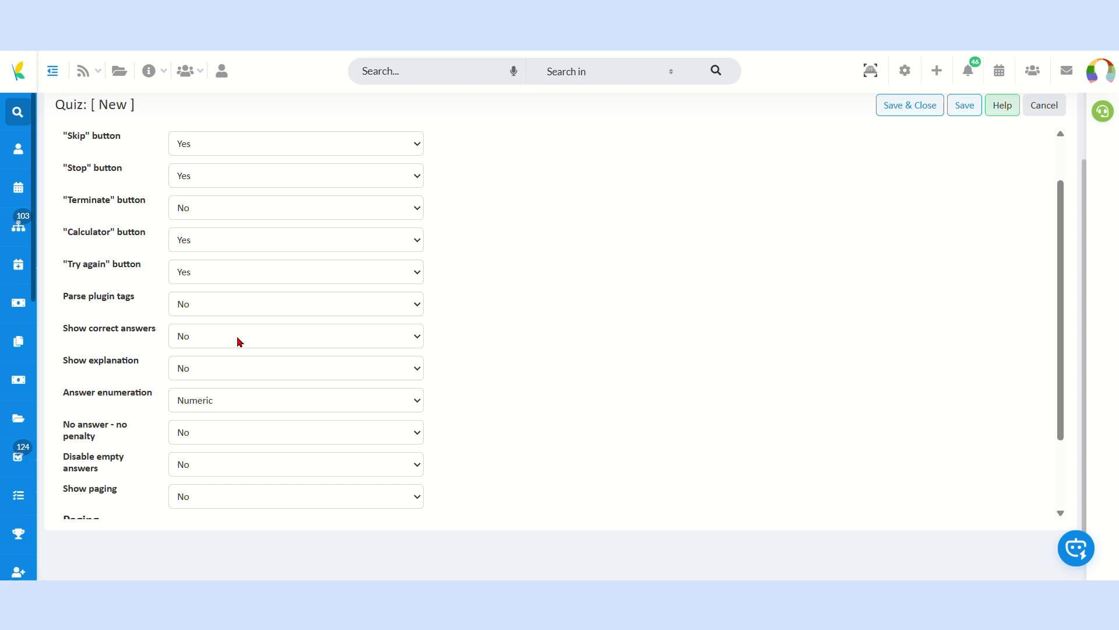
# Step: Set Show correct answers to Yes and adjust the explanation, answer enumeration, no-answer penalty and paging display options
pyautogui.click(232, 380)
pyautogui.scroll(-1, 232, 380)
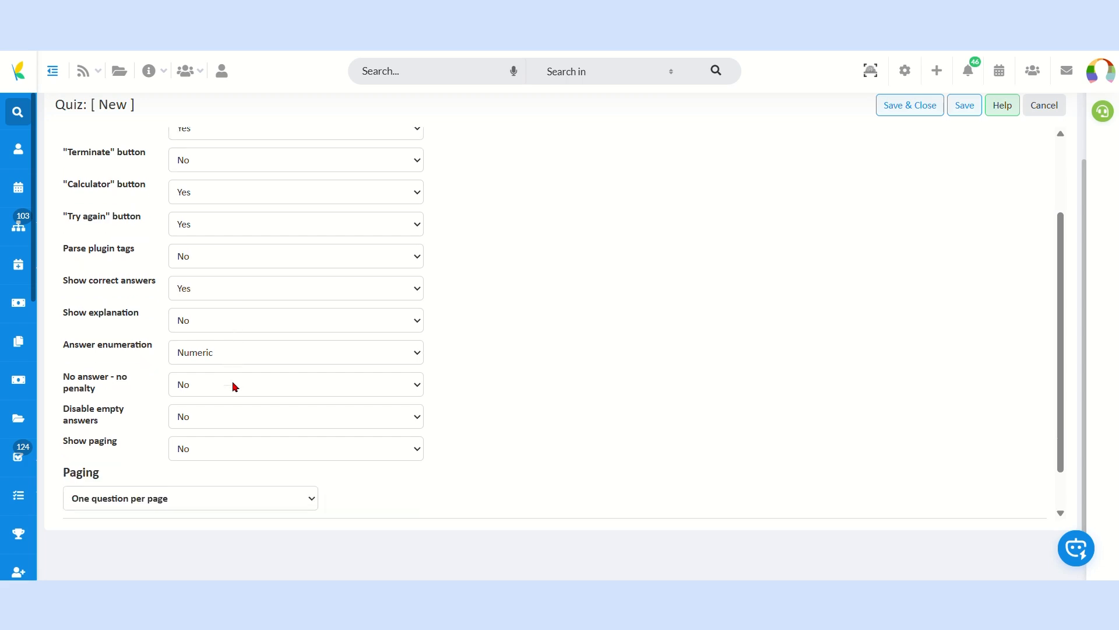
pyautogui.click(244, 320)
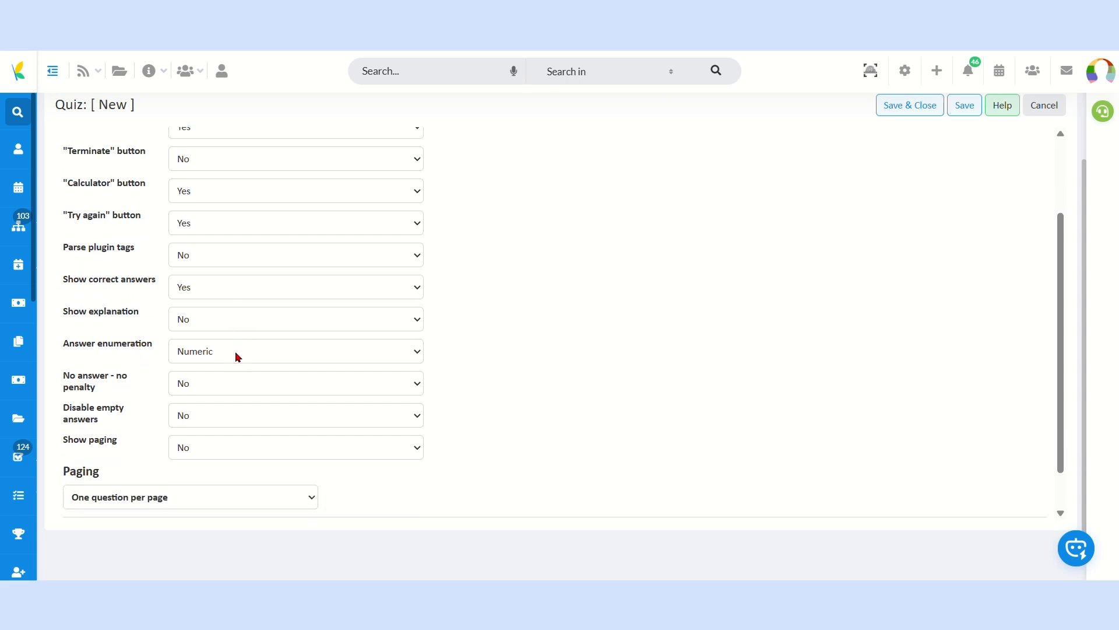
pyautogui.click(237, 355)
pyautogui.click(255, 393)
pyautogui.click(251, 430)
pyautogui.click(236, 488)
pyautogui.scroll(10, 337, 505)
# Step: In the results settings, choose blue-yellow as Successful template, gray-red-blue as Failed template and gold-red as Print successful template
pyautogui.click(360, 149)
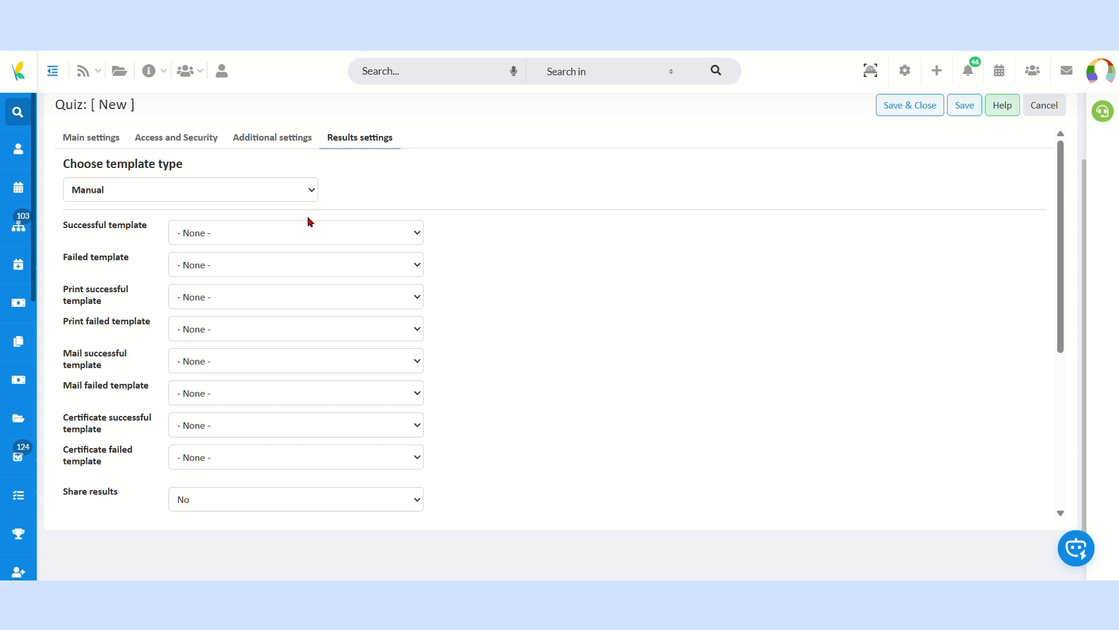
pyautogui.scroll(-2, 312, 229)
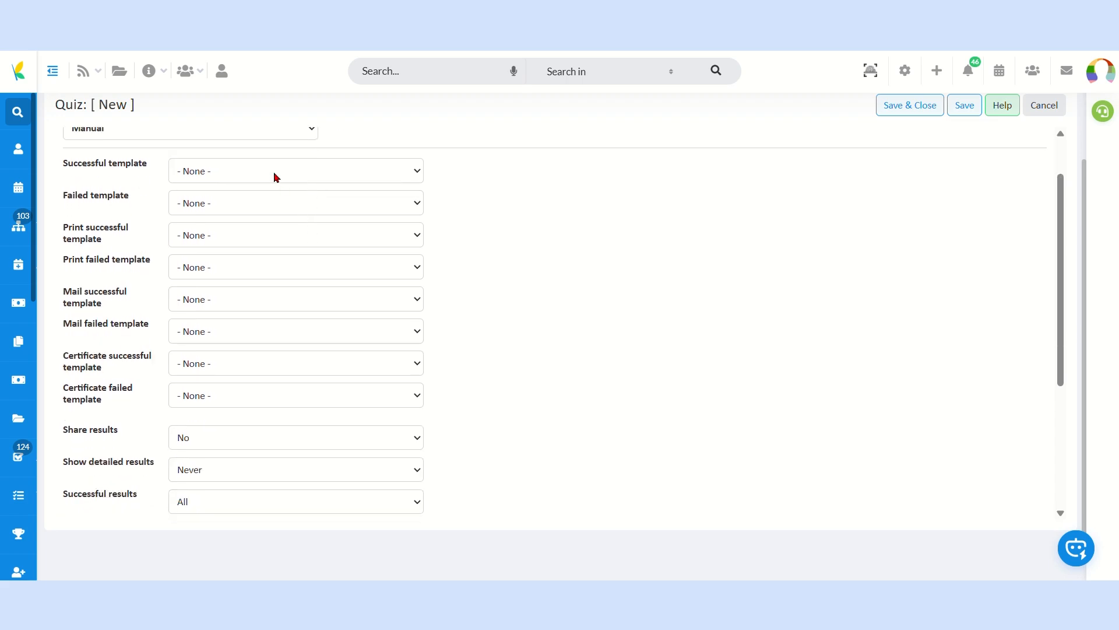
pyautogui.click(274, 232)
pyautogui.click(260, 213)
pyautogui.click(256, 309)
pyautogui.click(227, 243)
pyautogui.click(227, 315)
# Step: Choose gray-red-blue as the Print failed template and Fail as the Mail failed template
pyautogui.click(210, 275)
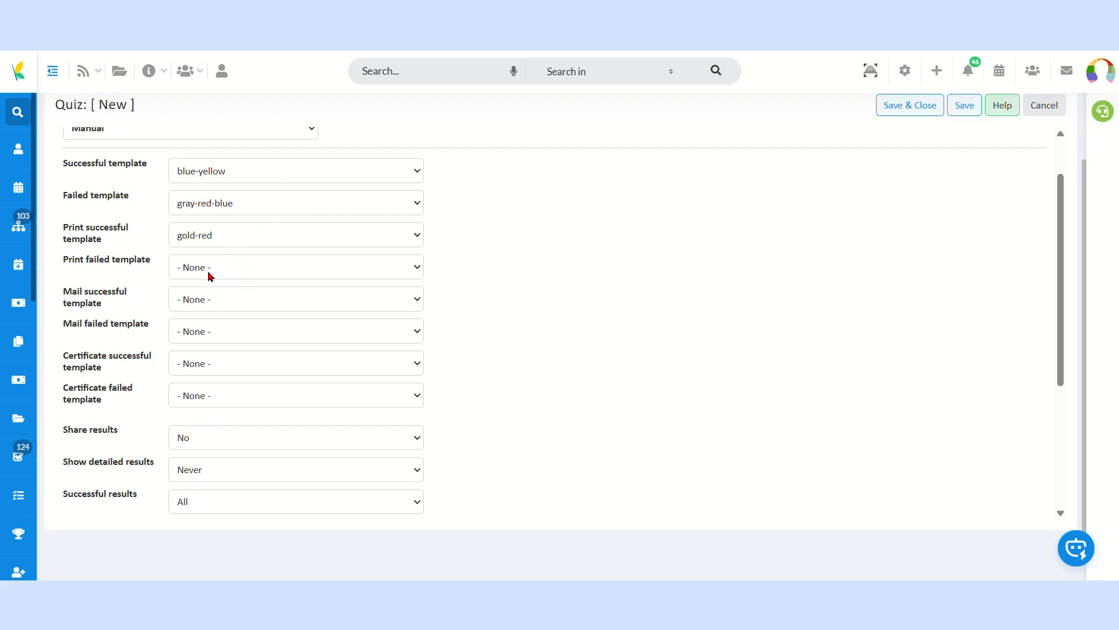
pyautogui.click(212, 365)
pyautogui.moveTo(133, 325); pyautogui.dragTo(187, 330)
pyautogui.click(193, 369)
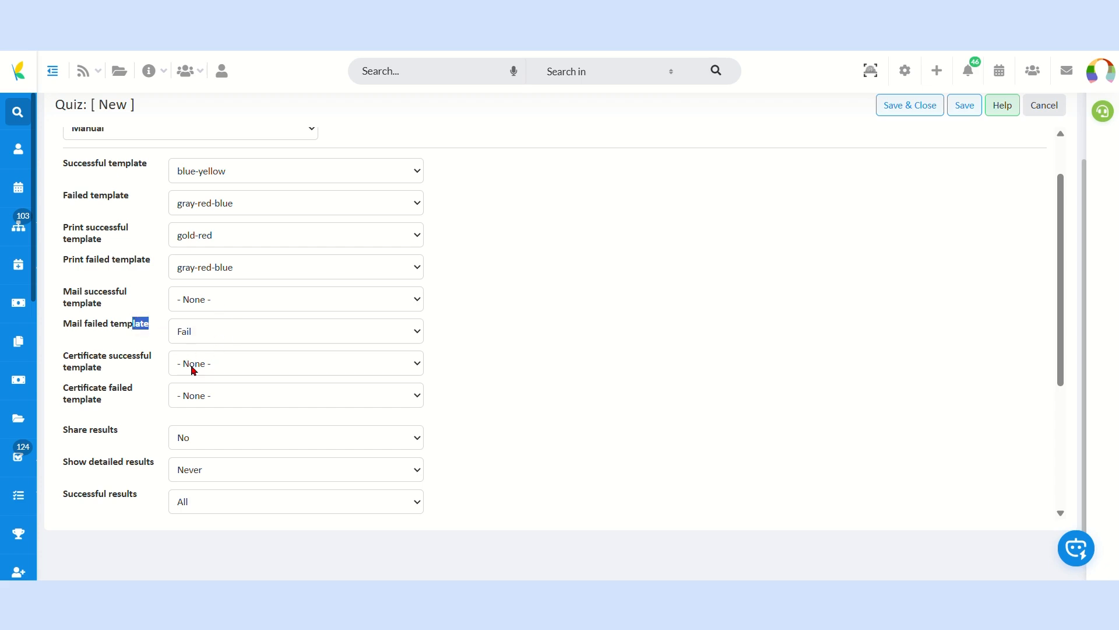
# Step: Set Share results to Yes, Show detailed results to Always and Hide correct answers to Yes
pyautogui.click(205, 446)
pyautogui.click(208, 470)
pyautogui.scroll(-1, 208, 470)
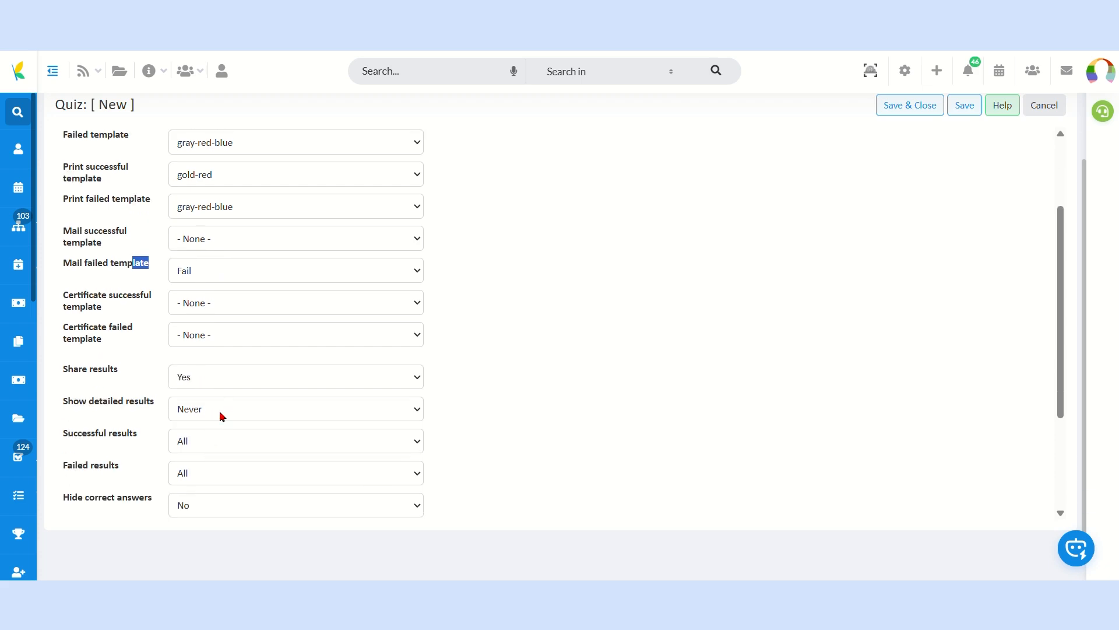
pyautogui.click(216, 460)
pyautogui.scroll(-1, 217, 457)
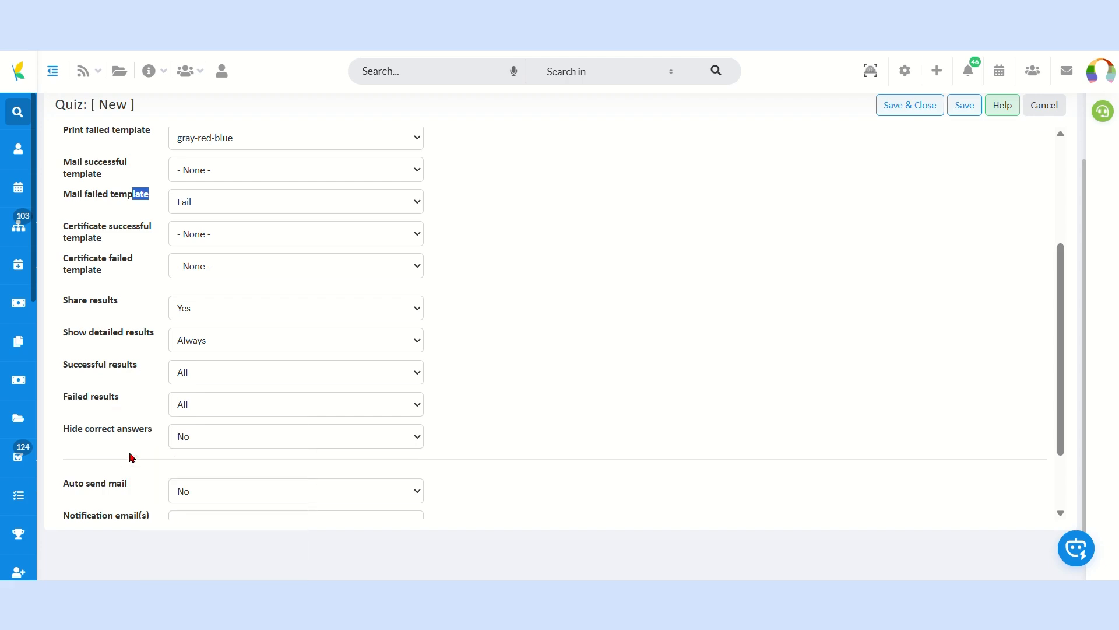
pyautogui.scroll(-2, 131, 458)
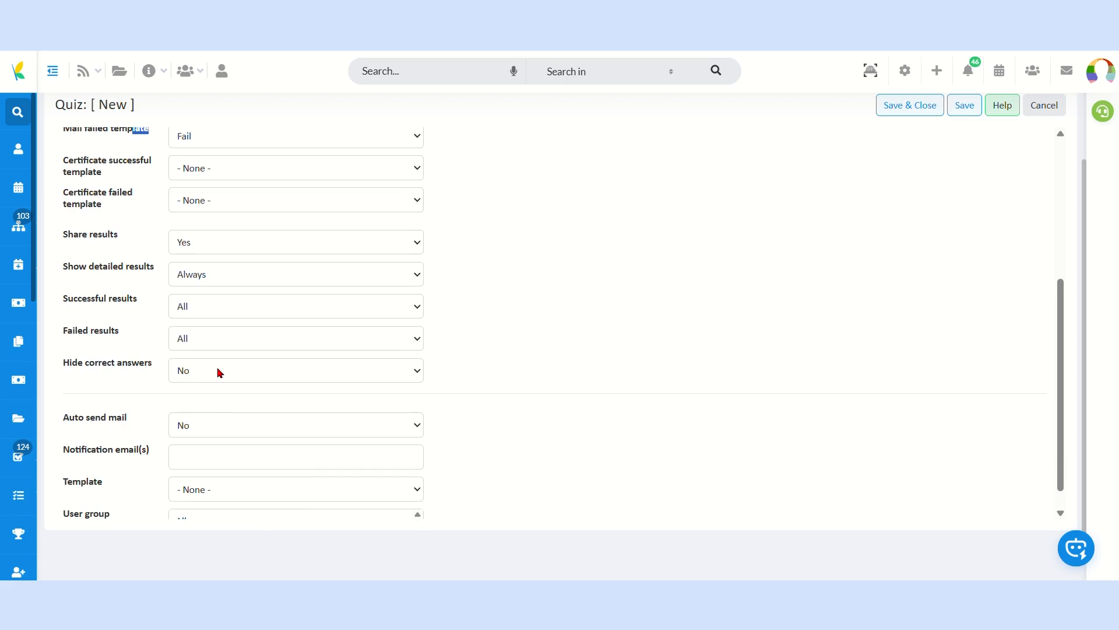
pyautogui.click(216, 407)
pyautogui.scroll(-1, 217, 406)
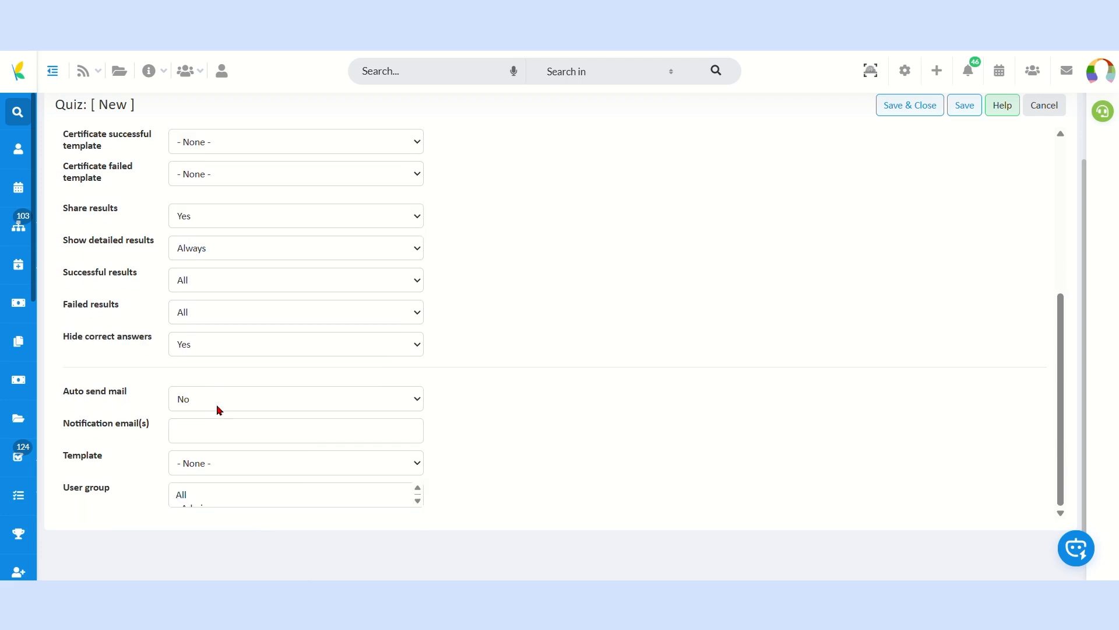
# Step: Set Auto send mail to Yes with the Fail template, and look through the user groups available for notification
pyautogui.click(211, 405)
pyautogui.click(215, 445)
pyautogui.click(217, 496)
pyautogui.scroll(-5, 216, 496)
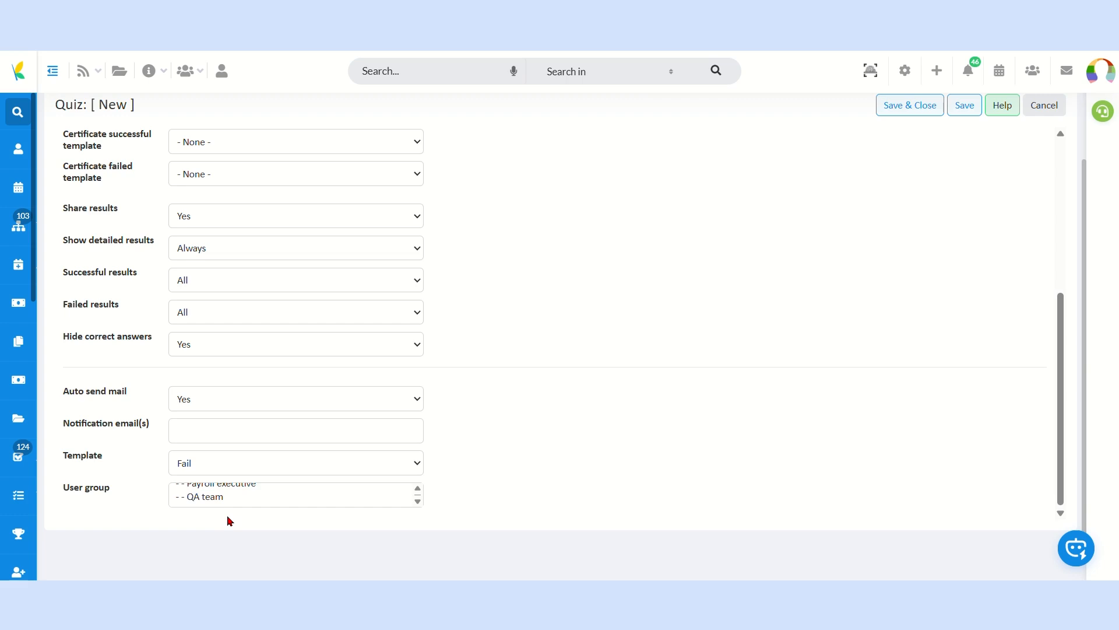
pyautogui.scroll(1, 232, 515)
pyautogui.scroll(4, 232, 517)
pyautogui.scroll(-4, 232, 517)
# Step: Change the results template type to Result scale and select Communication Category Scale
pyautogui.scroll(5, 342, 291)
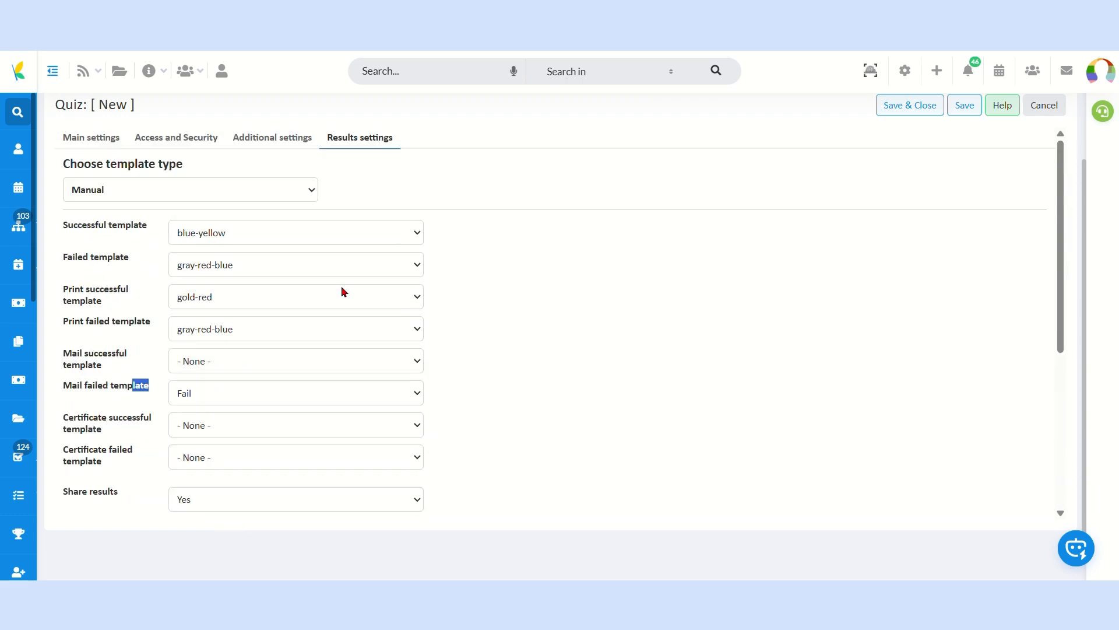
pyautogui.click(243, 224)
pyautogui.click(224, 227)
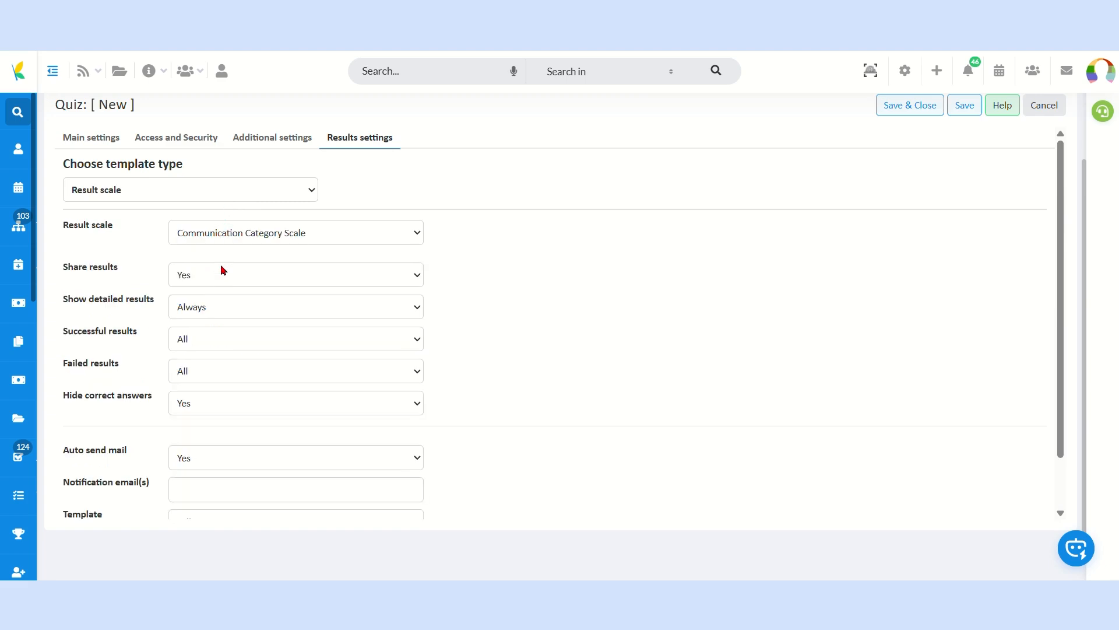
# Step: Review the result scale, result display, mail notification and user group settings of the quiz
pyautogui.scroll(-1, 221, 267)
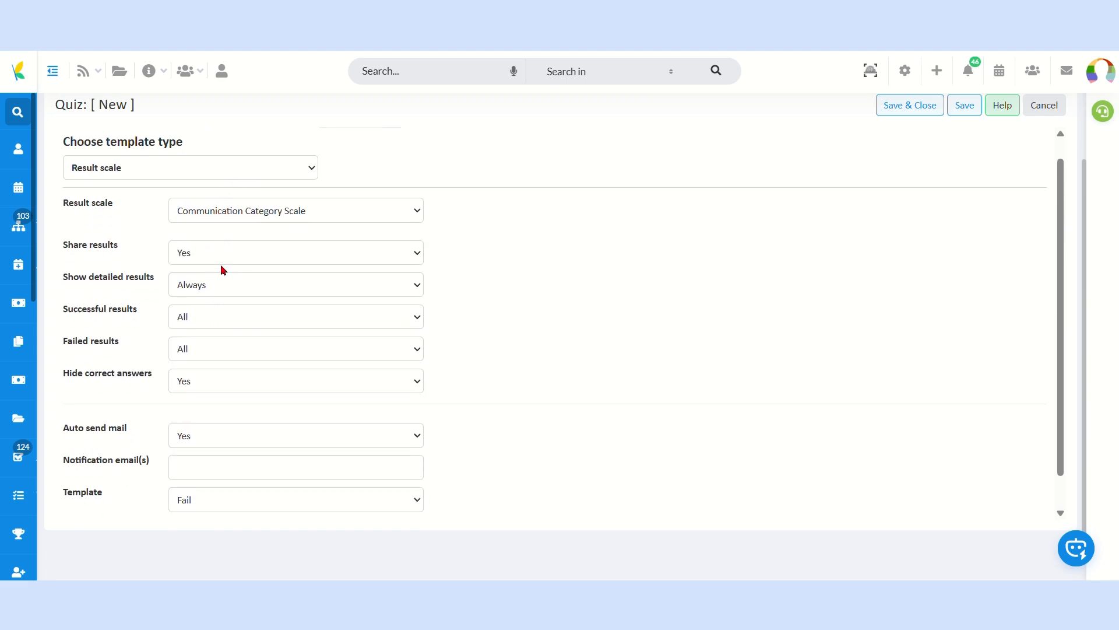
pyautogui.scroll(-1, 222, 266)
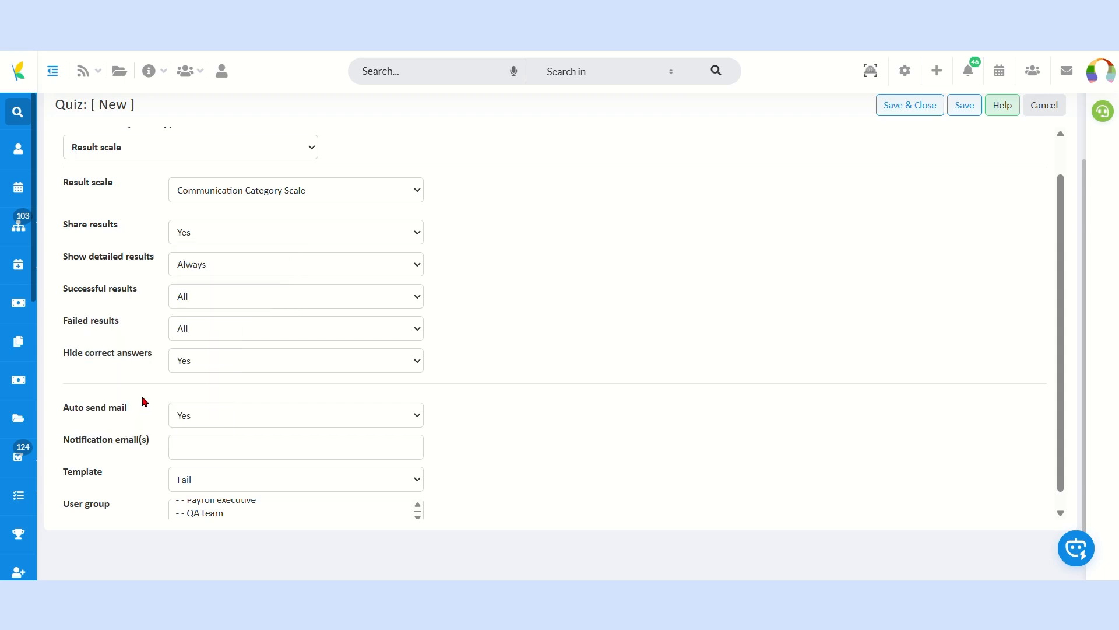
pyautogui.scroll(-1, 127, 376)
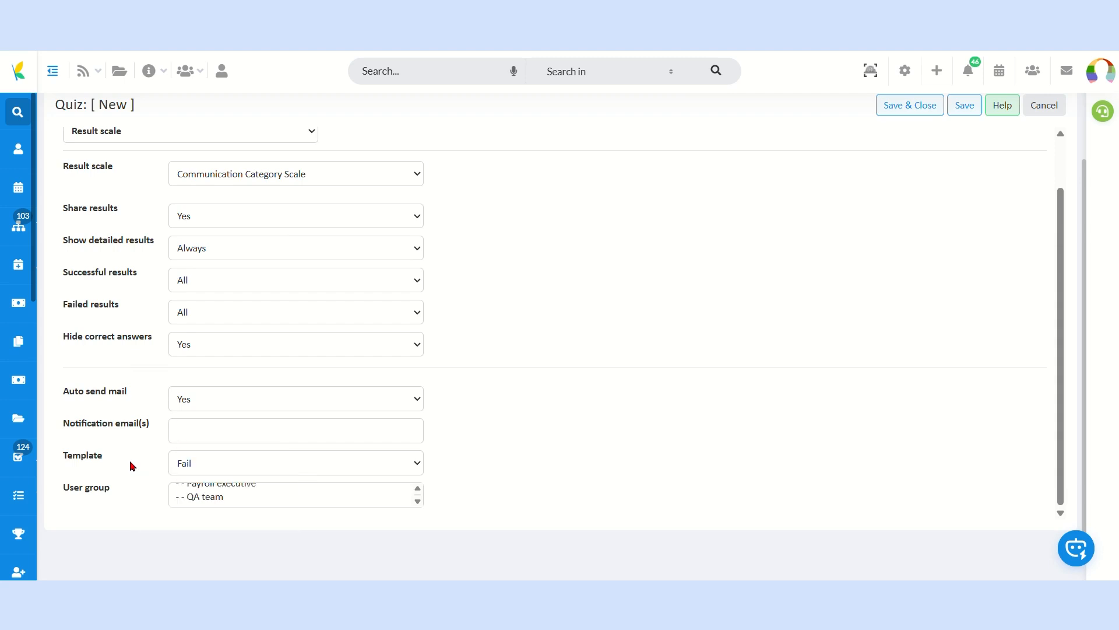
pyautogui.scroll(3, 208, 493)
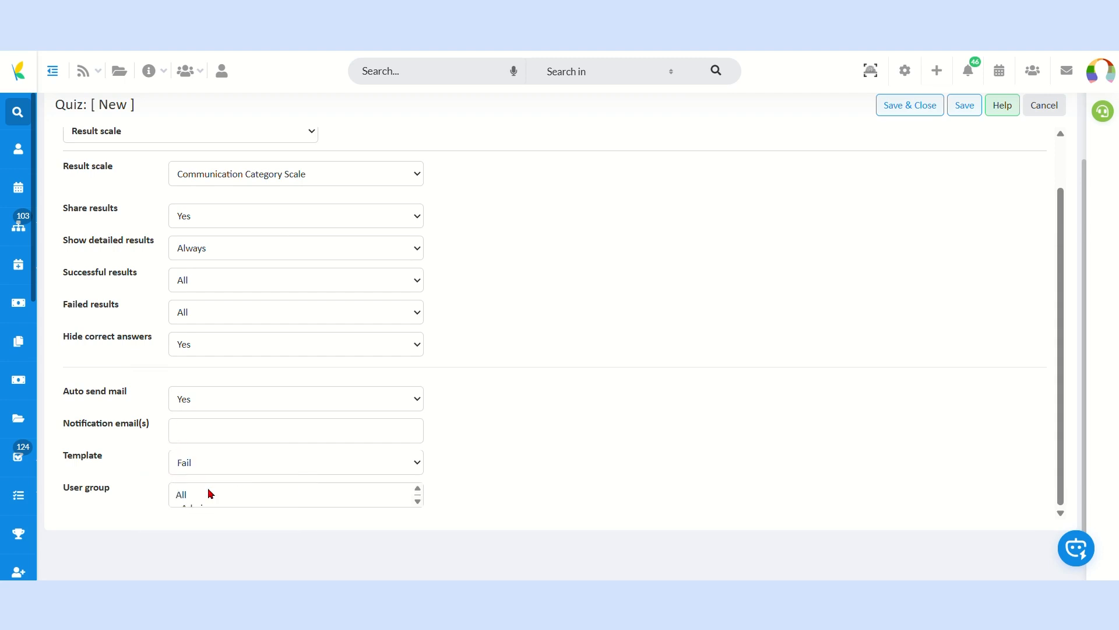
pyautogui.scroll(-5, 210, 493)
pyautogui.scroll(4, 210, 493)
pyautogui.scroll(2, 522, 428)
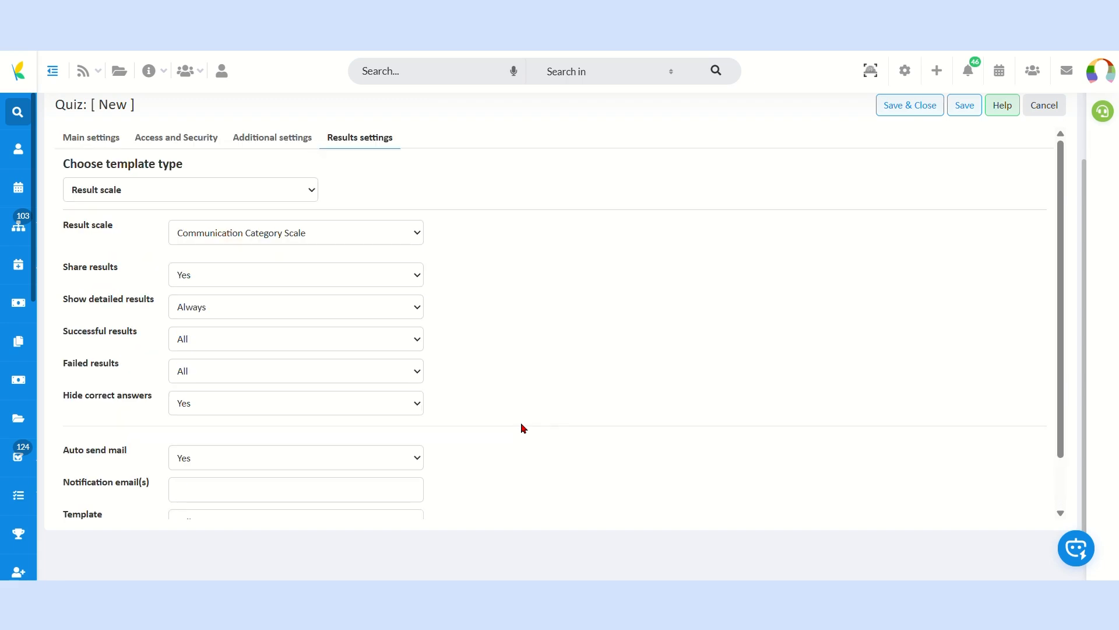
pyautogui.scroll(2, 522, 428)
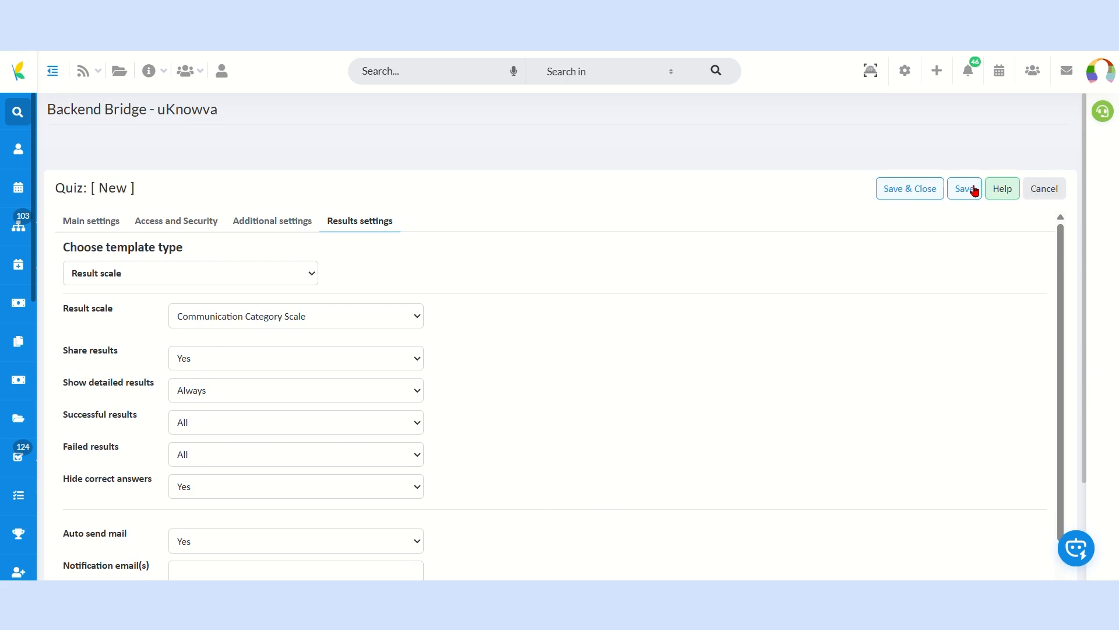
pyautogui.scroll(-1, 968, 193)
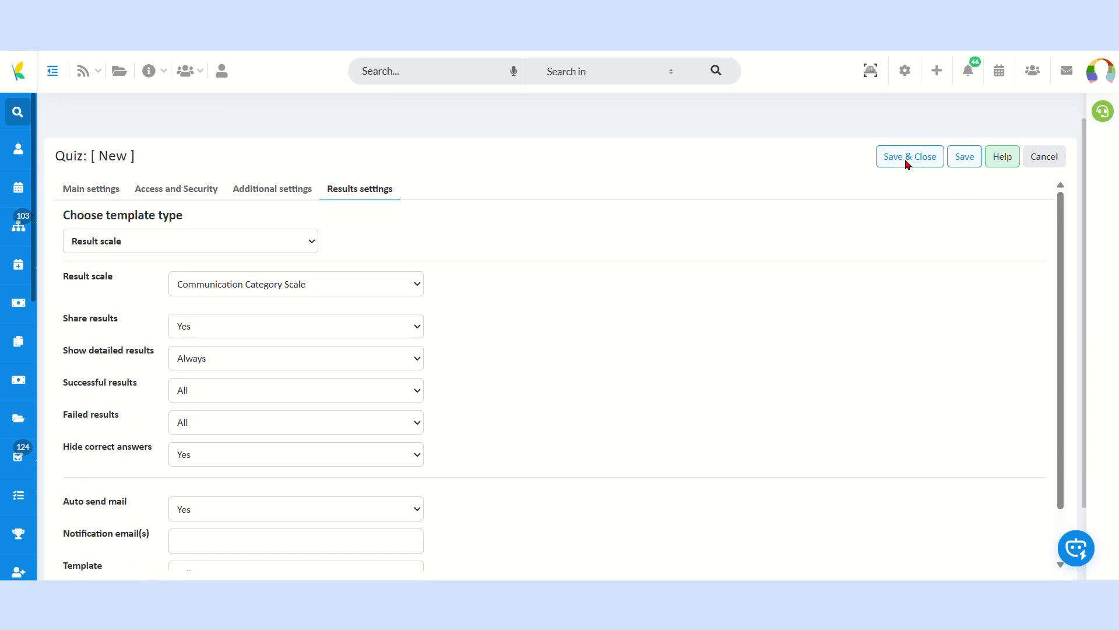
# Step: Save the new quiz and return to the list of quizzes
pyautogui.click(910, 162)
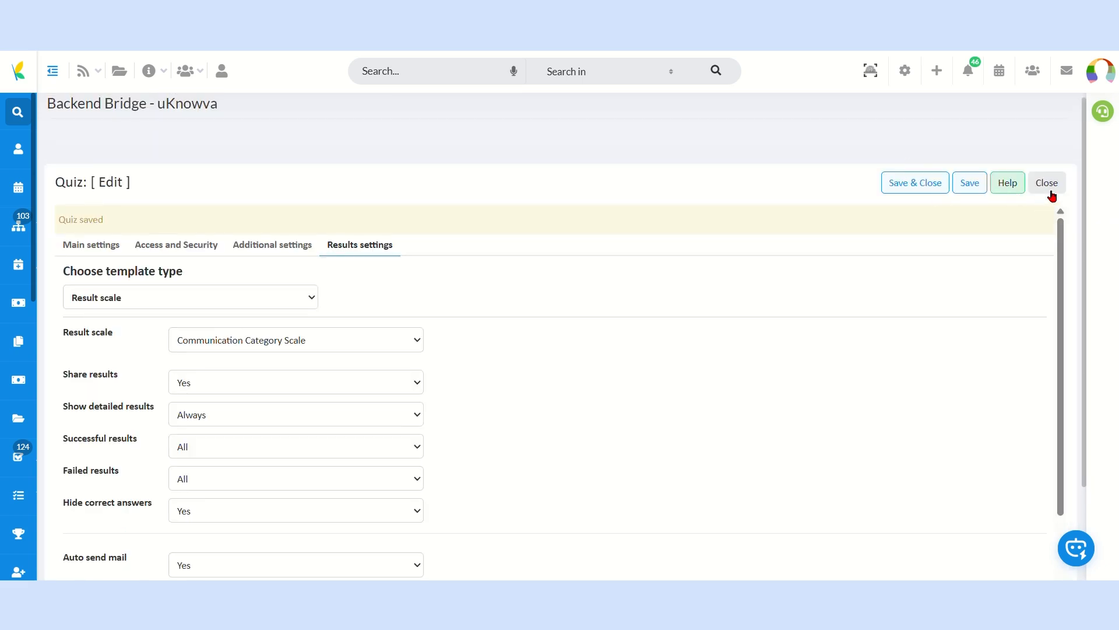
pyautogui.scroll(-1, 916, 183)
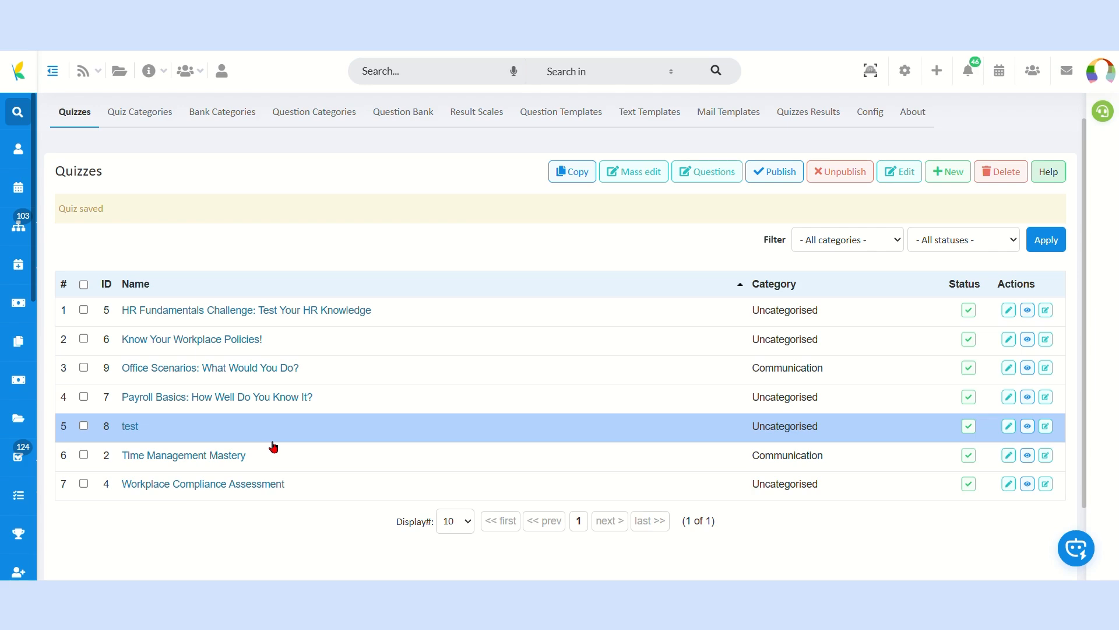
# Step: Reopen the Office Scenarios: What Would You Do? quiz and try changing the first digit of its Passed Score % to 3
pyautogui.click(220, 370)
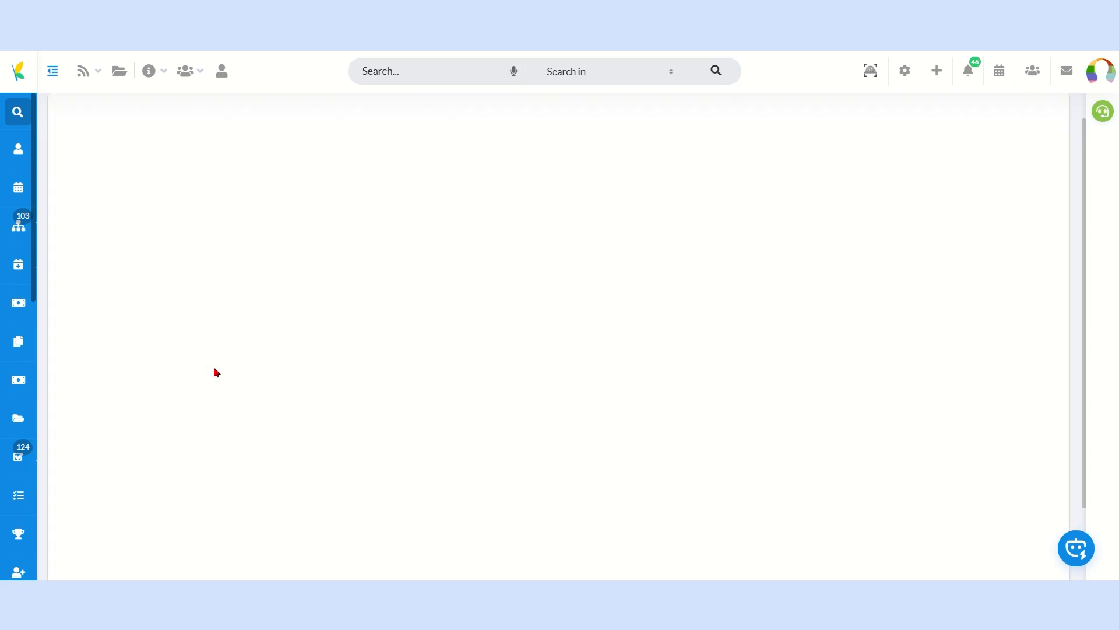
pyautogui.scroll(-4, 340, 424)
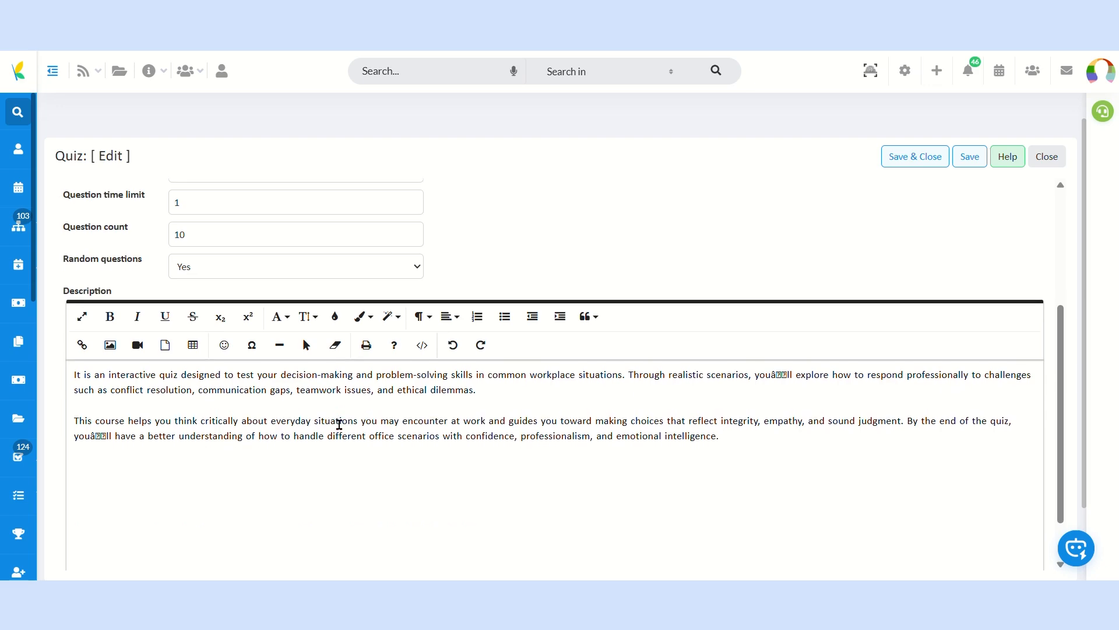
pyautogui.scroll(4, 340, 424)
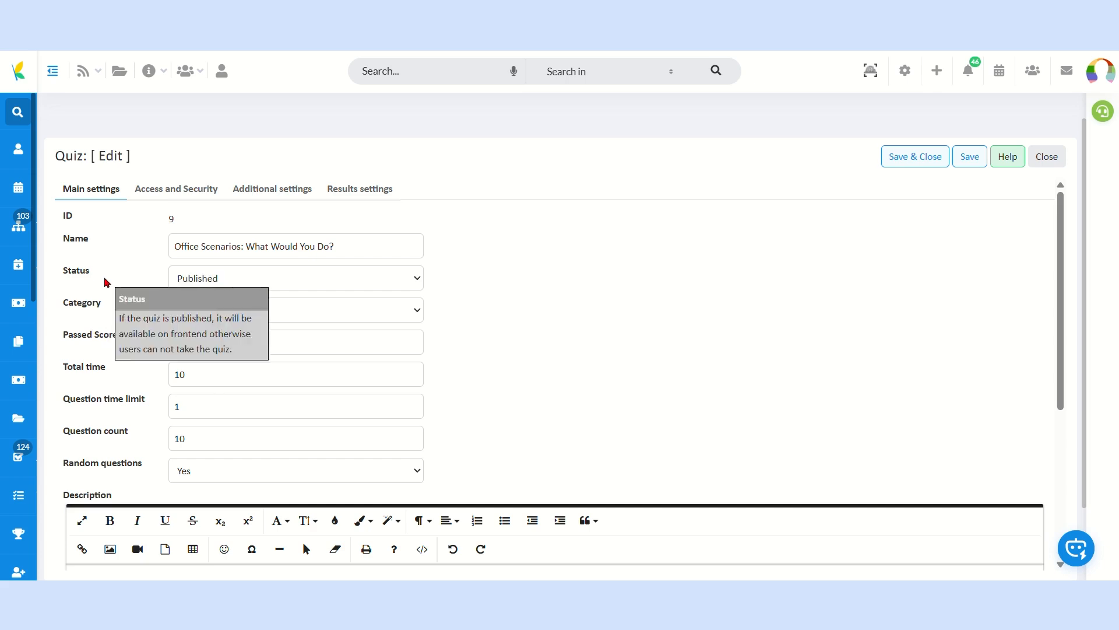
pyautogui.moveTo(114, 333)
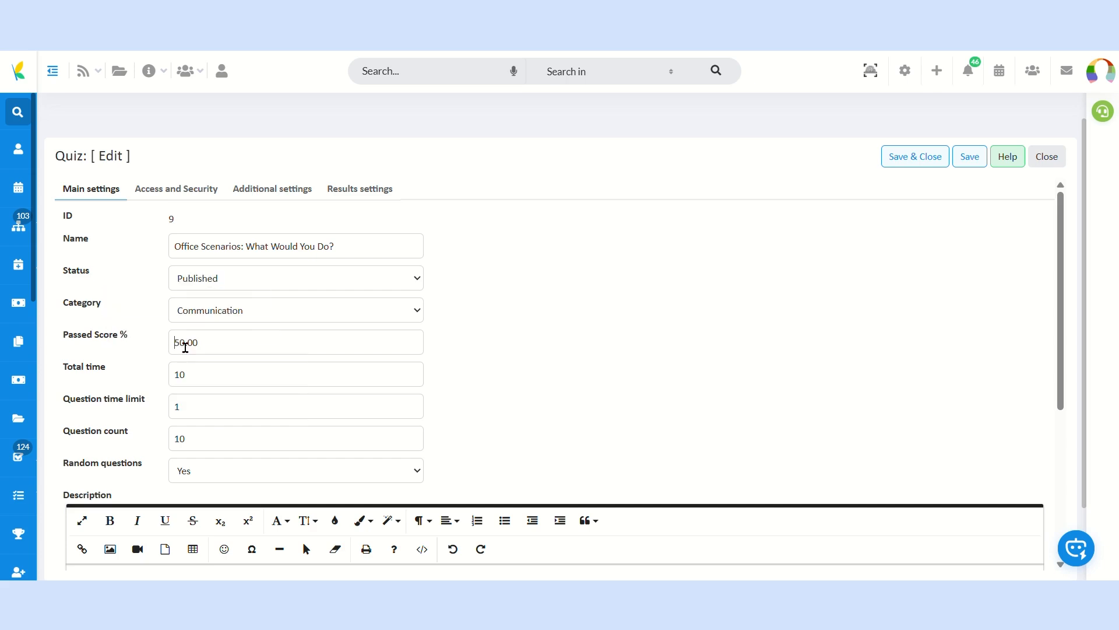
pyautogui.press('Delete')
pyautogui.write('3')
# Step: Review the quiz's access and security settings and its results settings, and close the quiz without saving
pyautogui.click(168, 192)
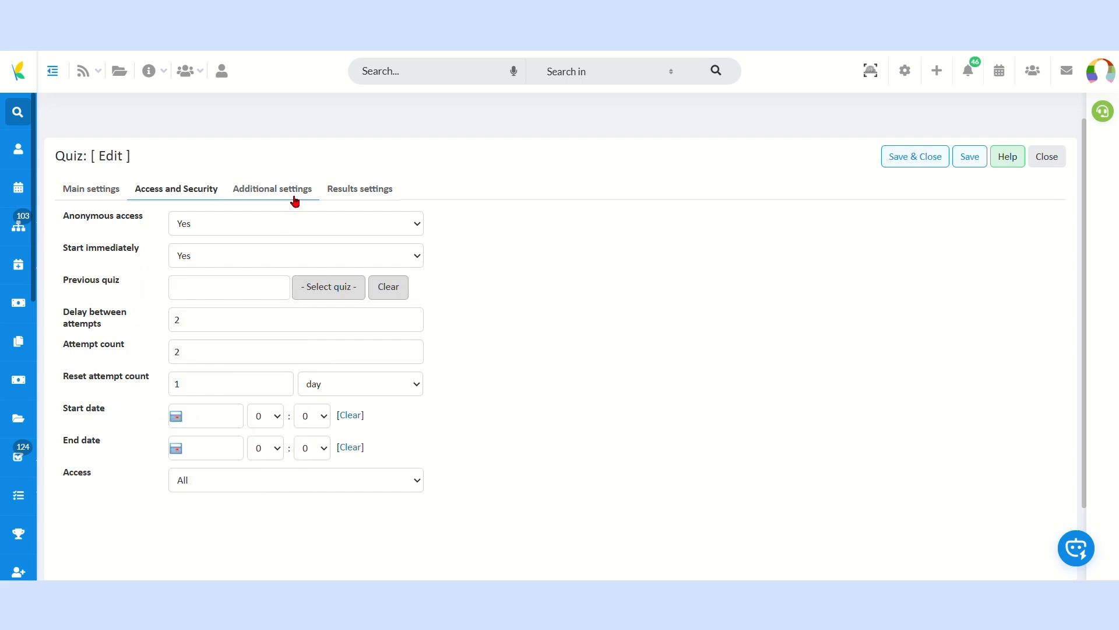
pyautogui.click(369, 200)
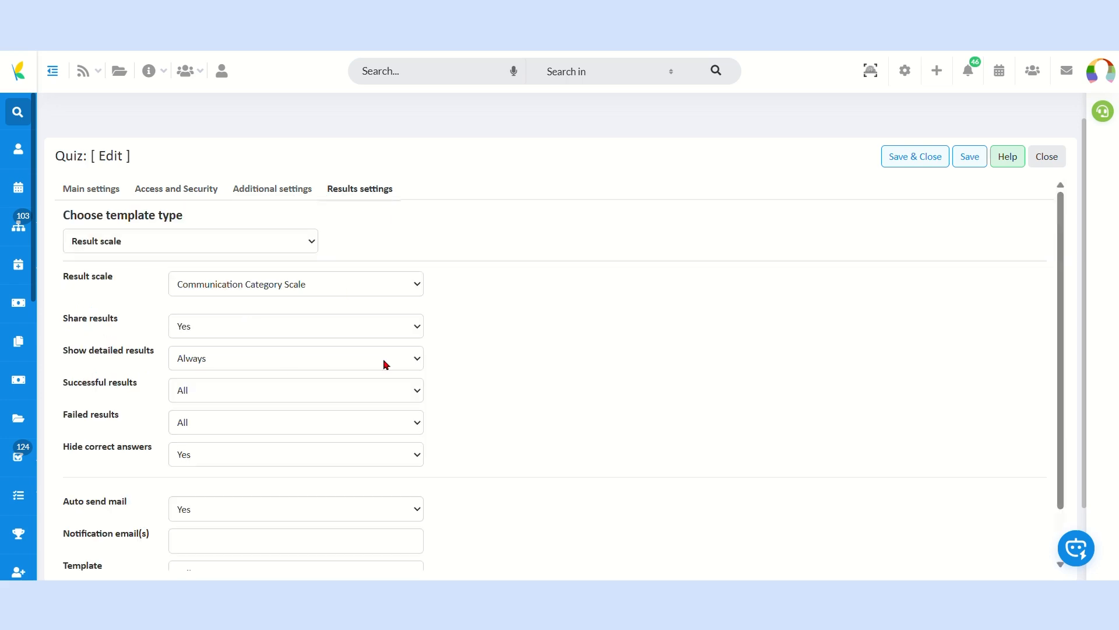
pyautogui.scroll(1, 554, 357)
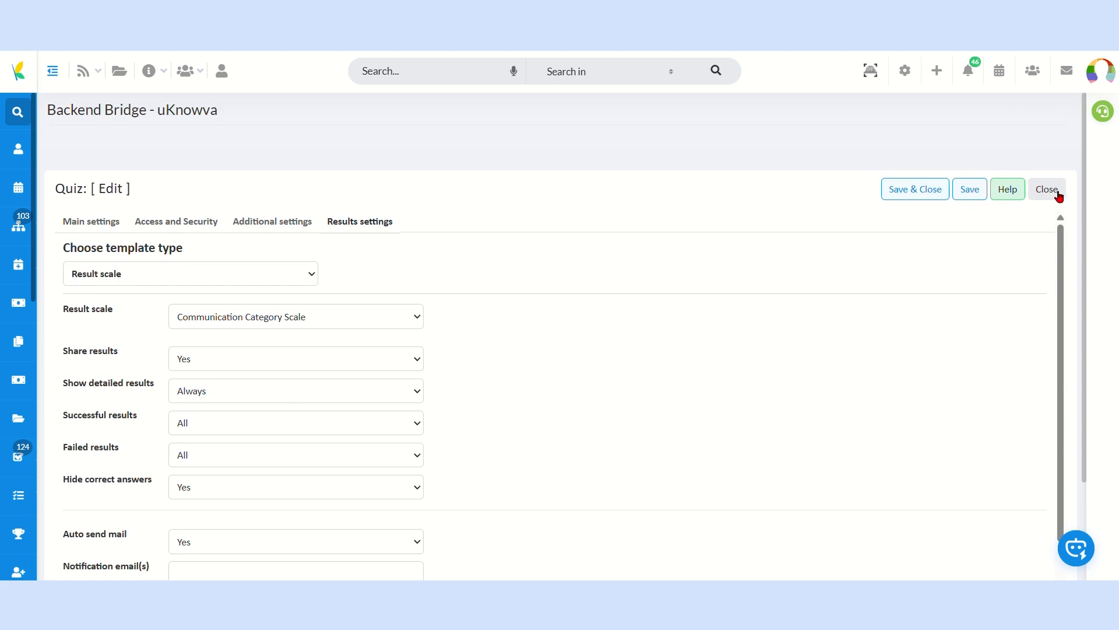
pyautogui.click(1059, 197)
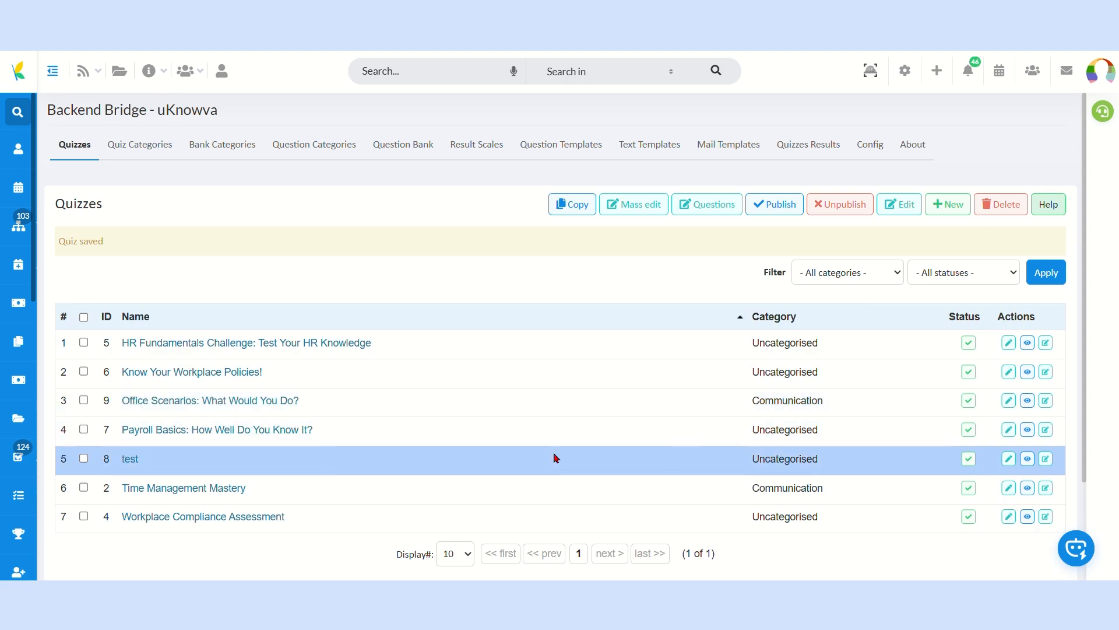
# Step: Start a mass edit of the Office Scenarios and Time Management Mastery quizzes with Communication as the category
pyautogui.click(83, 488)
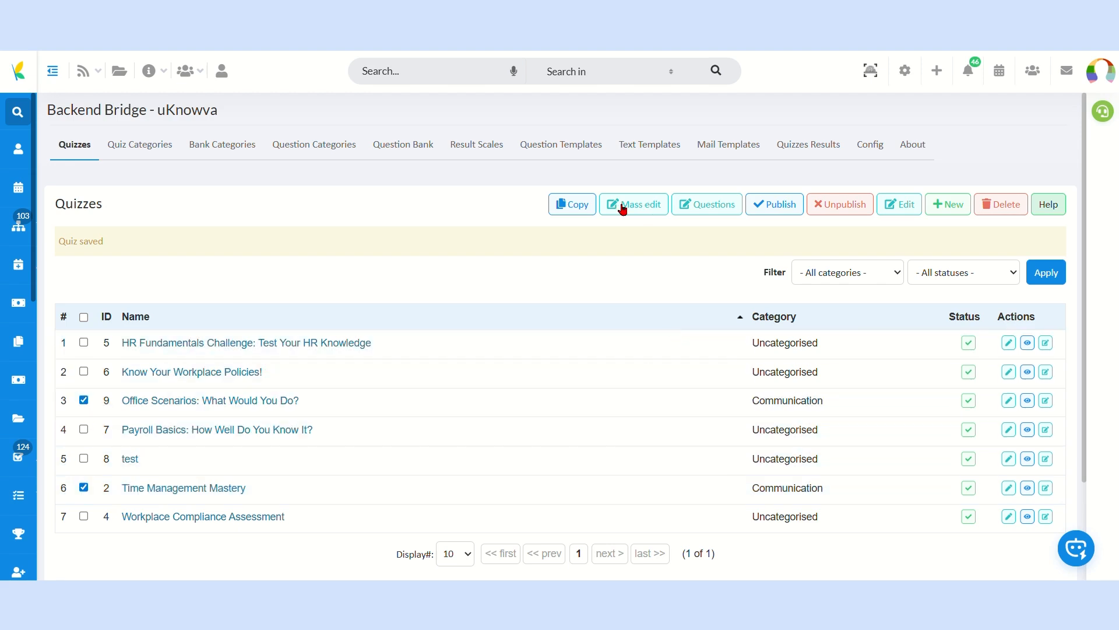
pyautogui.click(643, 207)
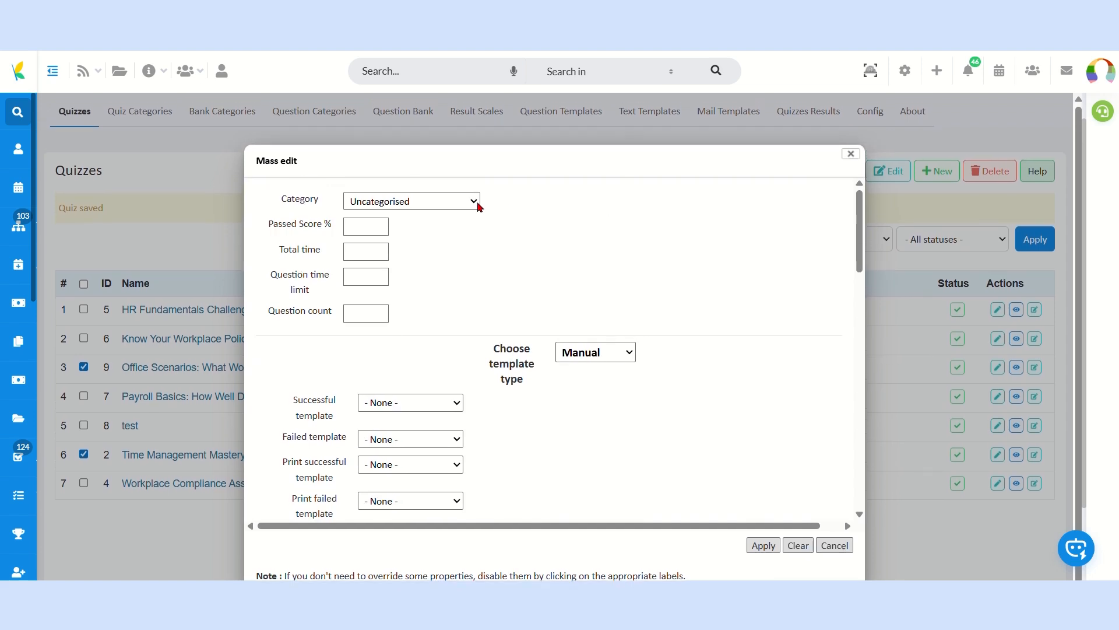
pyautogui.click(452, 239)
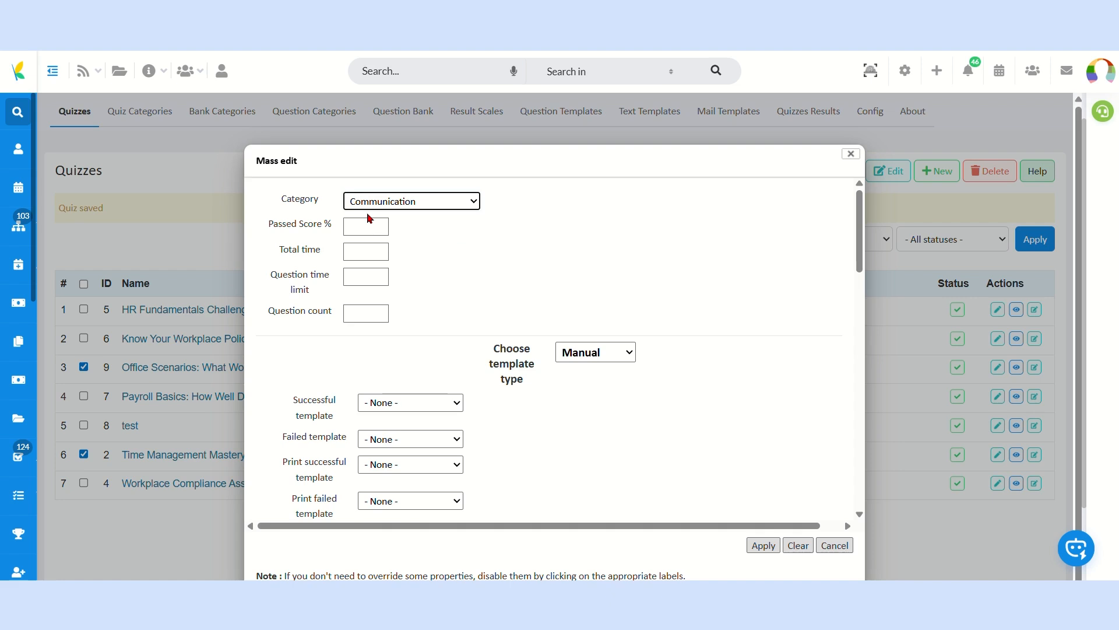
# Step: Enter a Passed Score of 50 %, total time 10, question time limit 1 and question count 10 in the mass edit
pyautogui.click(373, 231)
pyautogui.write('50')
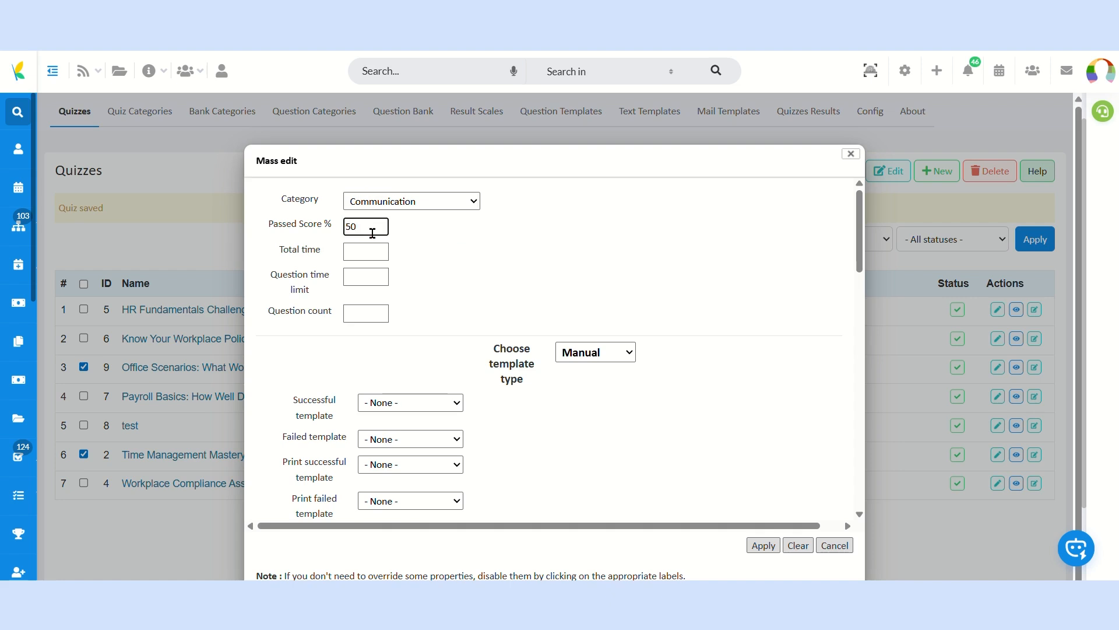
pyautogui.press('Tab')
pyautogui.write('10')
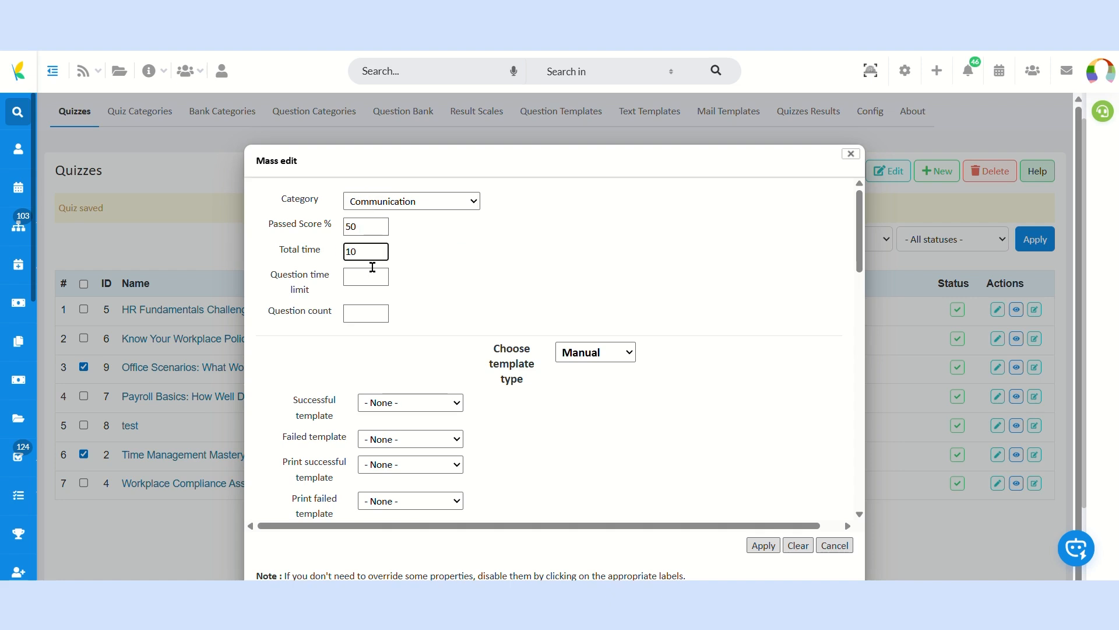
pyautogui.press('Tab')
pyautogui.write('1')
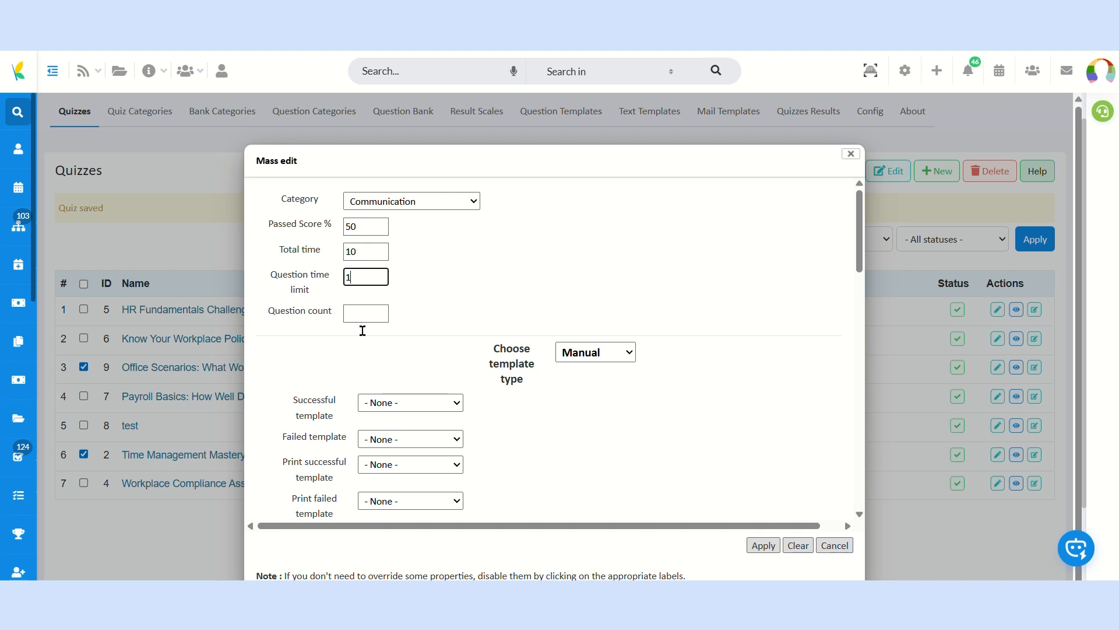
pyautogui.press('Tab')
pyautogui.write('10')
# Step: Look through the template, results, access, button and paging options of the mass edit, and cancel it without applying
pyautogui.scroll(-1, 409, 433)
pyautogui.scroll(-1, 410, 433)
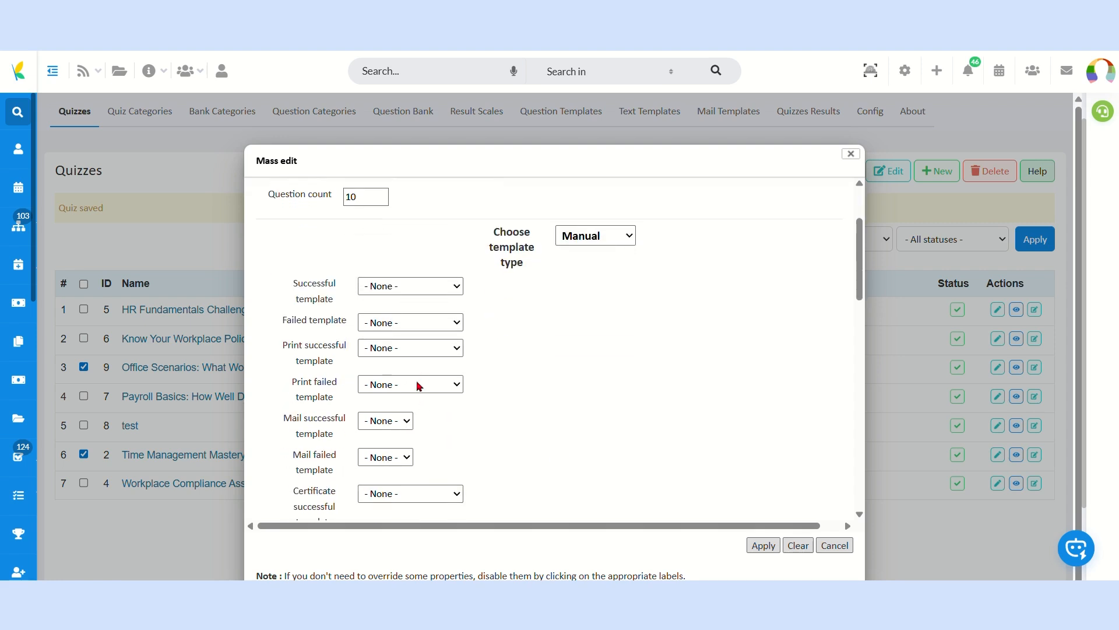
pyautogui.scroll(-6, 396, 380)
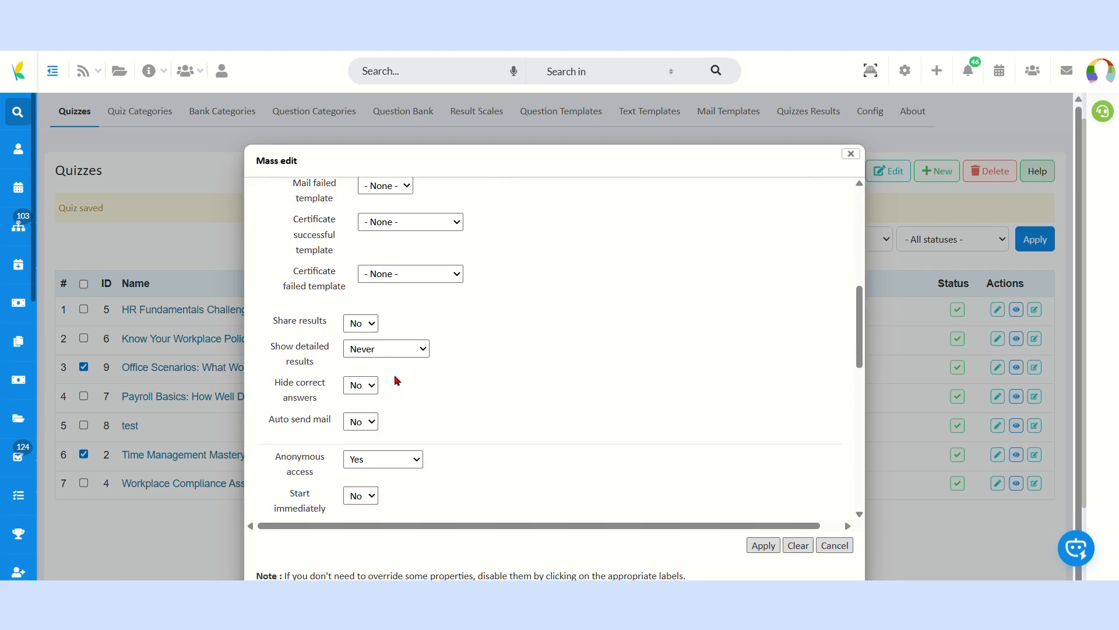
pyautogui.scroll(1, 396, 381)
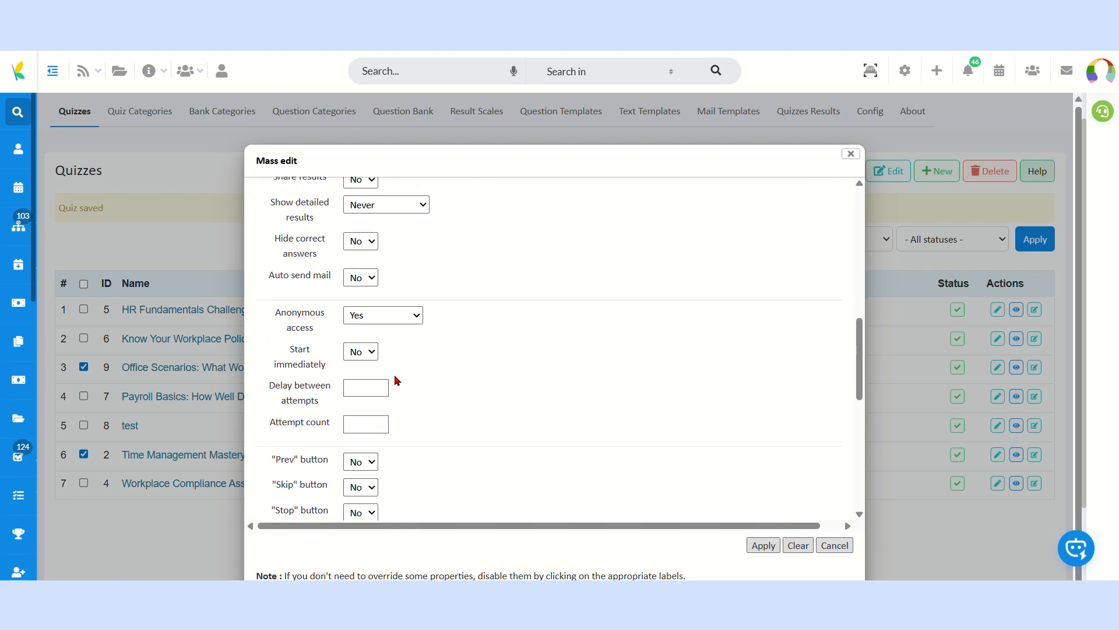
pyautogui.scroll(1, 396, 379)
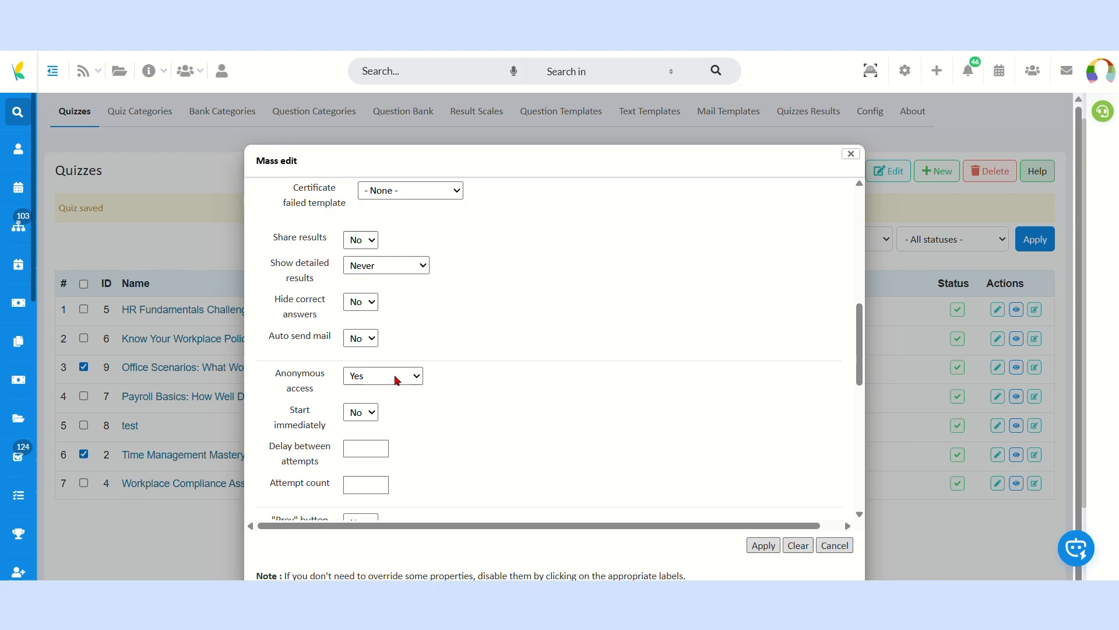
pyautogui.scroll(-10, 395, 380)
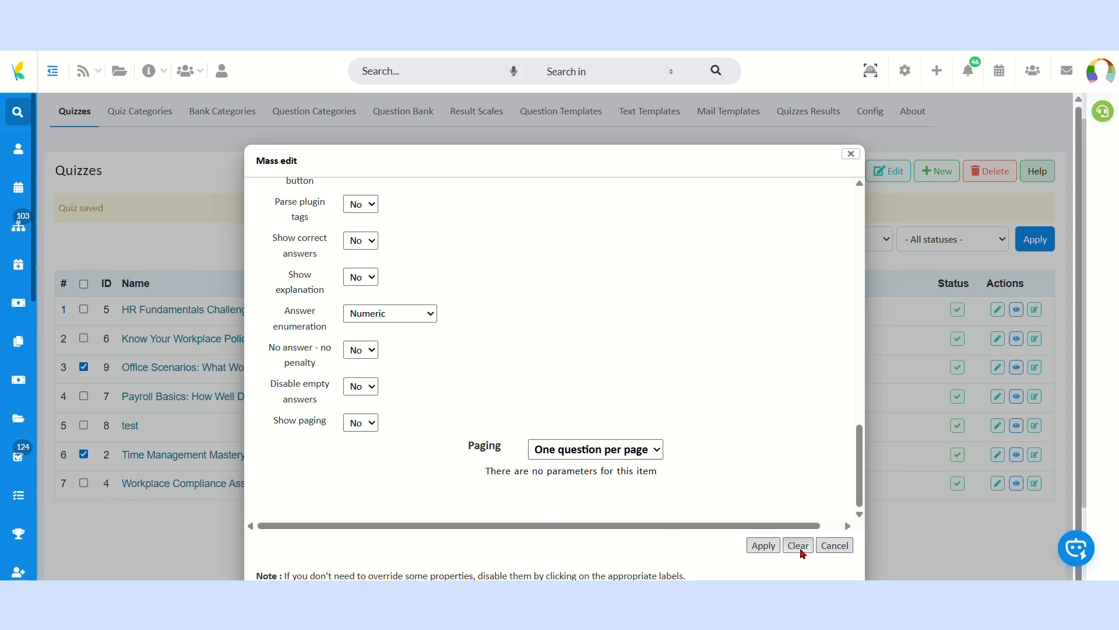
pyautogui.click(843, 552)
pyautogui.scroll(1, 840, 548)
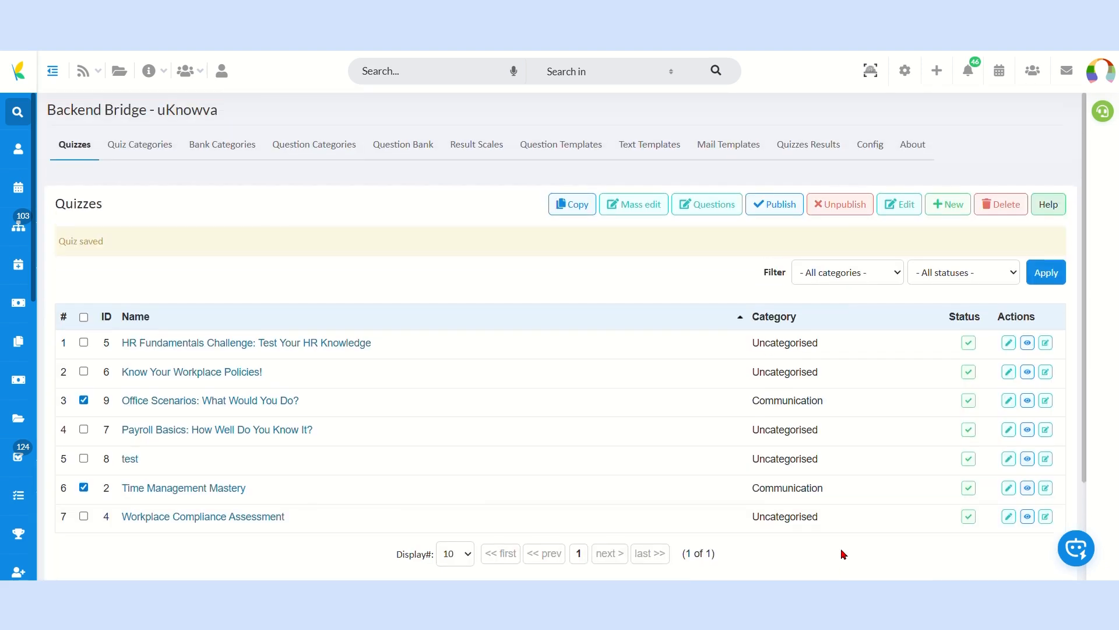